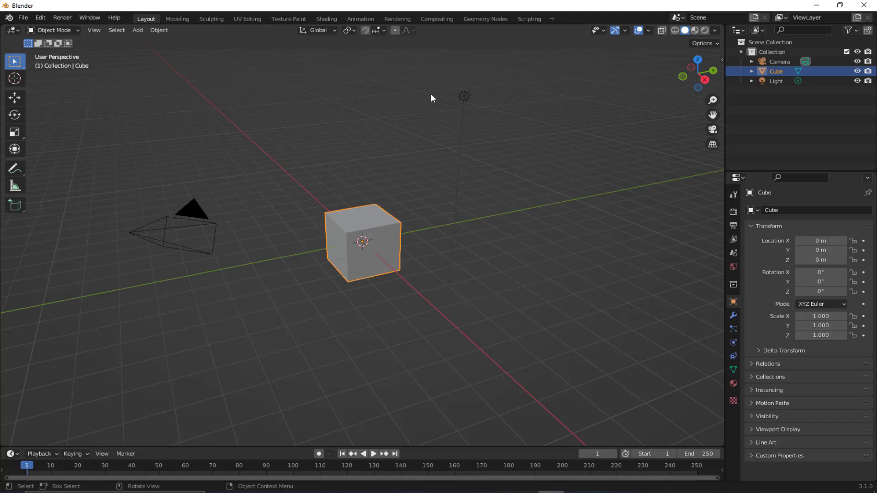
Select the camera, cube and light together in the viewport
drag(435, 76, 544, 171)
drag(232, 180, 118, 274)
click(284, 170)
key(a)
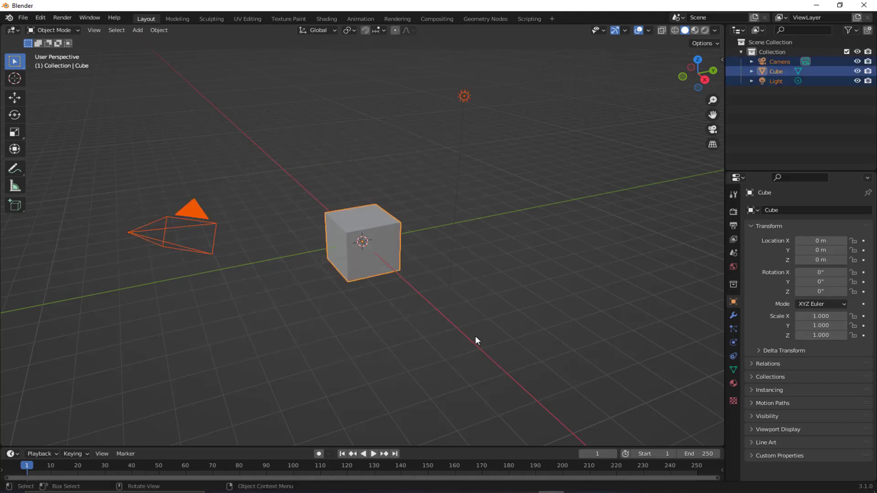
Select the Scene Collection and view the cube's mesh data and object constraint properties
click(774, 40)
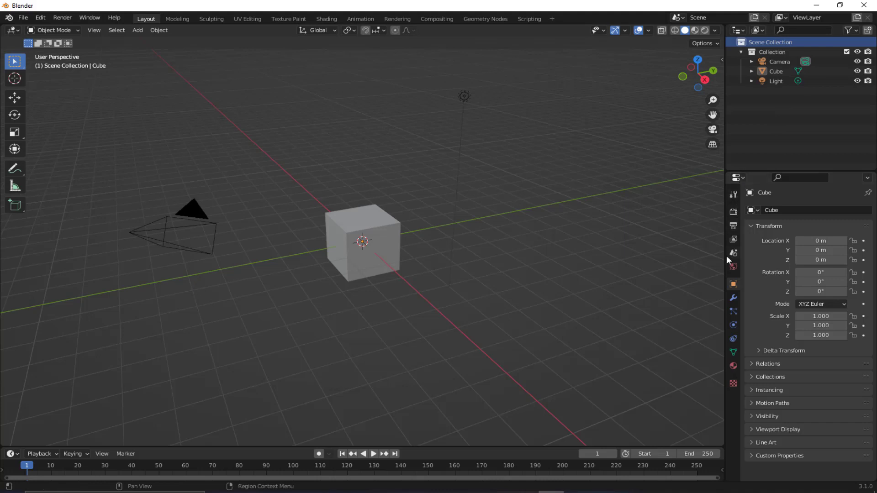
click(733, 352)
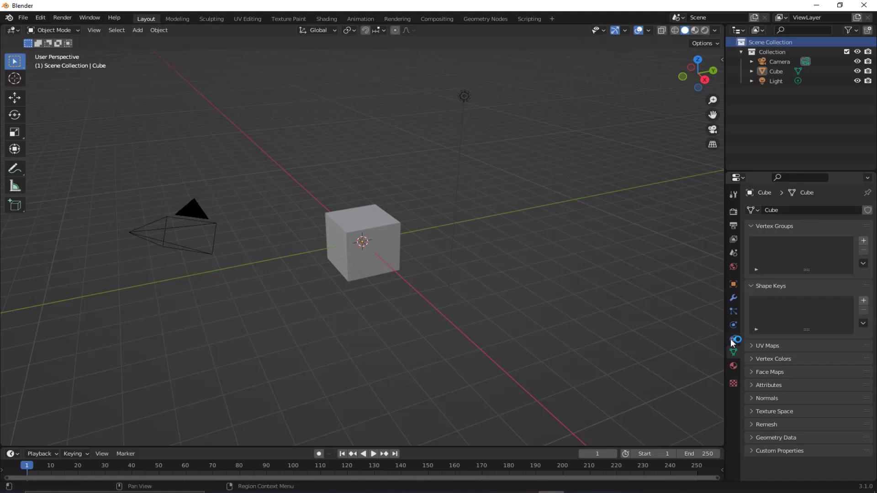
click(732, 338)
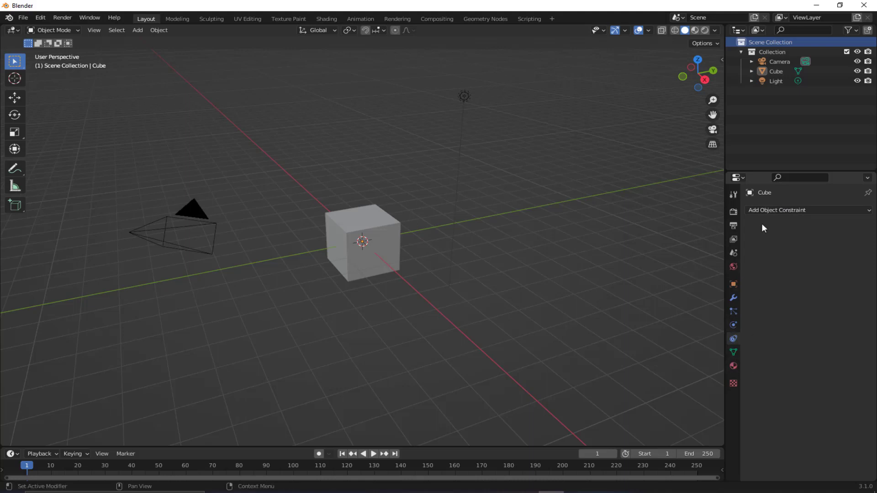
Select the cube and set its X rotation to 45° in its object properties
click(776, 69)
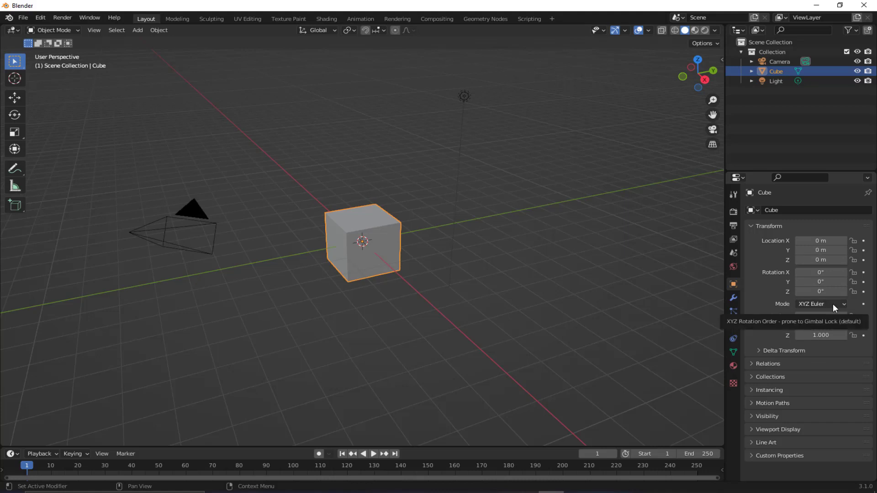
mouse_move(814, 273)
mouse_down()
mouse_move(797, 273)
mouse_move(822, 272)
mouse_up()
click(823, 273)
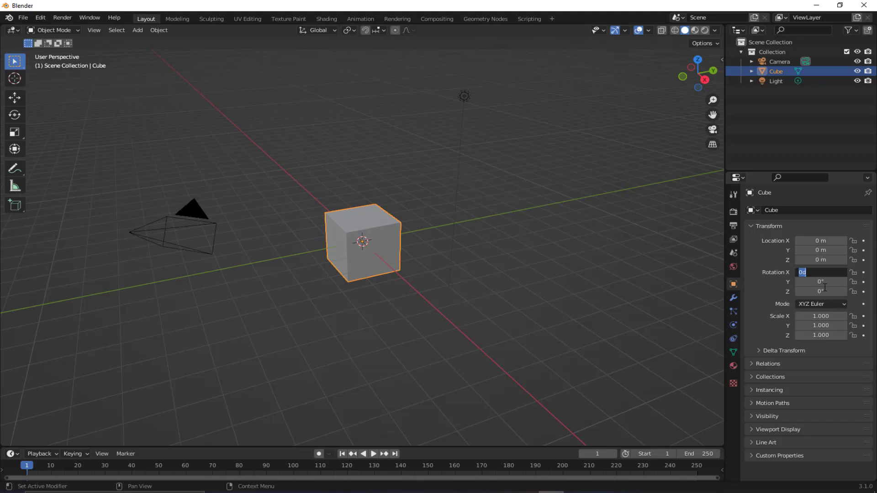
text(45)
key(Return)
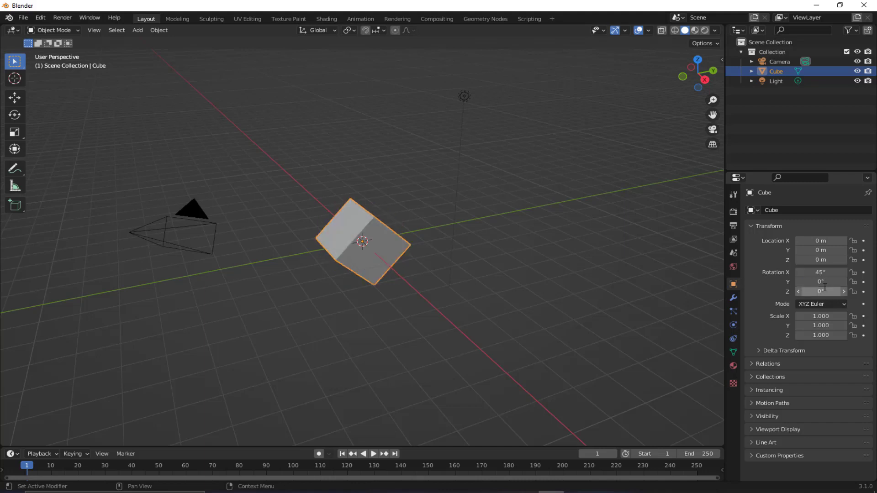
Set the cube's X rotation to 0°
click(821, 272)
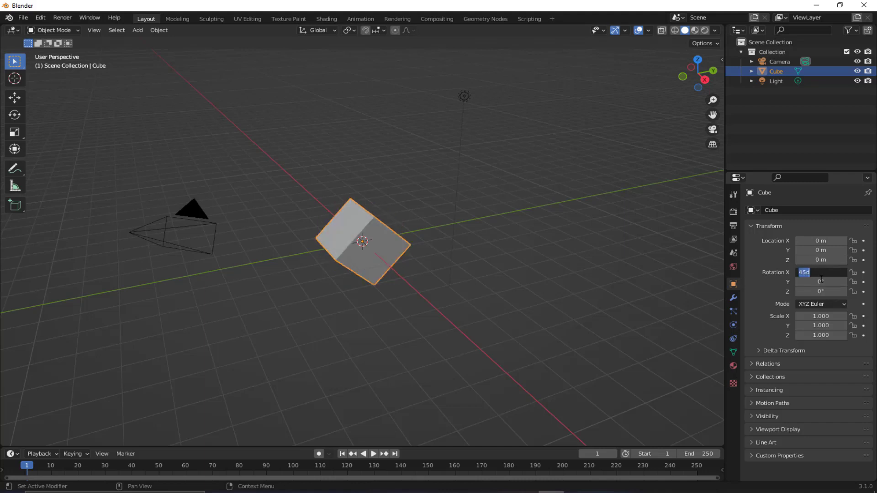
text(0)
key(Return)
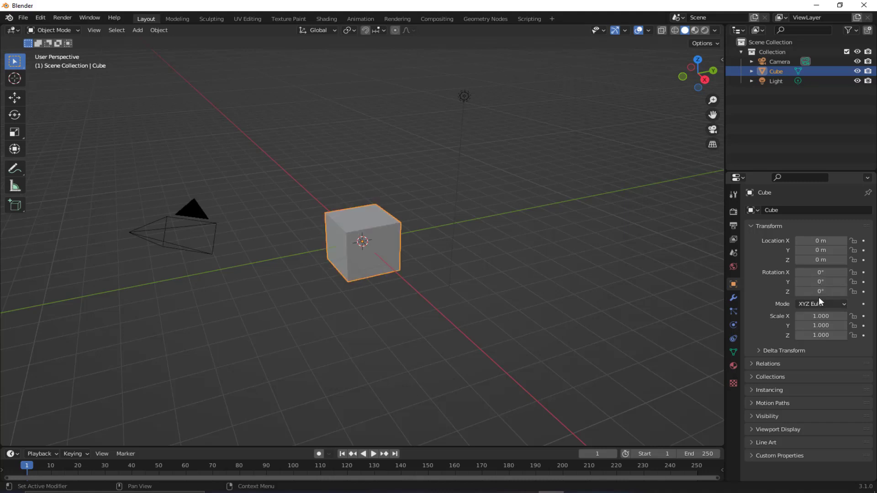
Try changing the cube's Y and Z rotation values, and undo the changes
click(821, 281)
text(22.4)
key(Return)
mouse_move(821, 282)
mouse_down()
mouse_move(805, 282)
mouse_move(837, 292)
mouse_move(825, 292)
mouse_up()
key(ctrl+z)
key(ctrl+z)
Try changing the cube's X, Y and Z scale values, stretching Z to 2.480, and undo the changes
click(814, 319)
text(1.41)
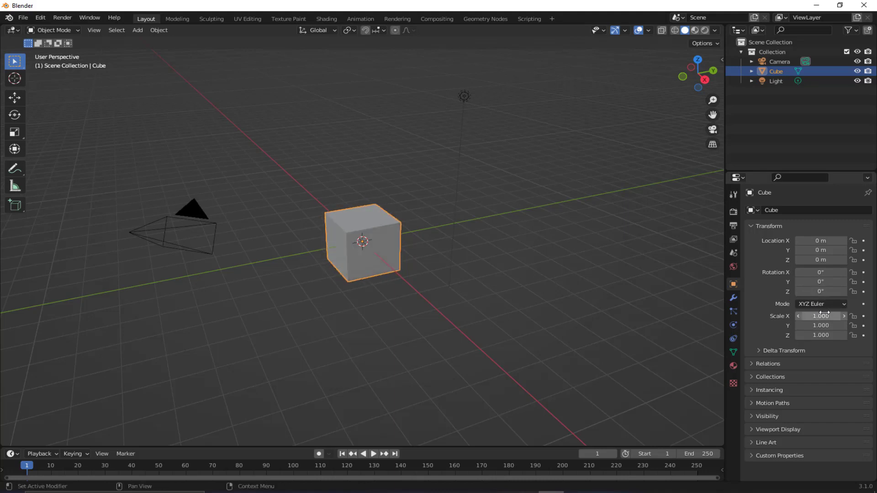
key(Return)
drag(821, 316, 829, 335)
key(ctrl+z)
key(ctrl+z)
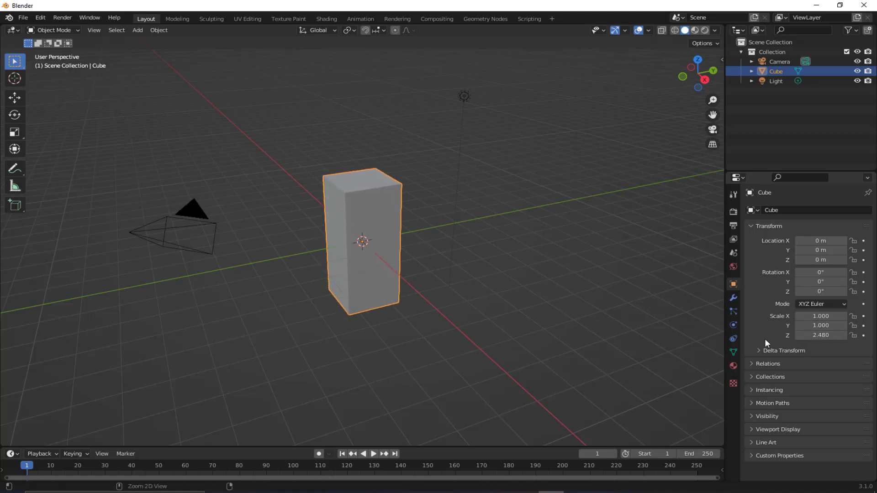
key(ctrl+z)
Inspect the cube's Delta Transform values, then try changing its location values and undo the changes
click(759, 350)
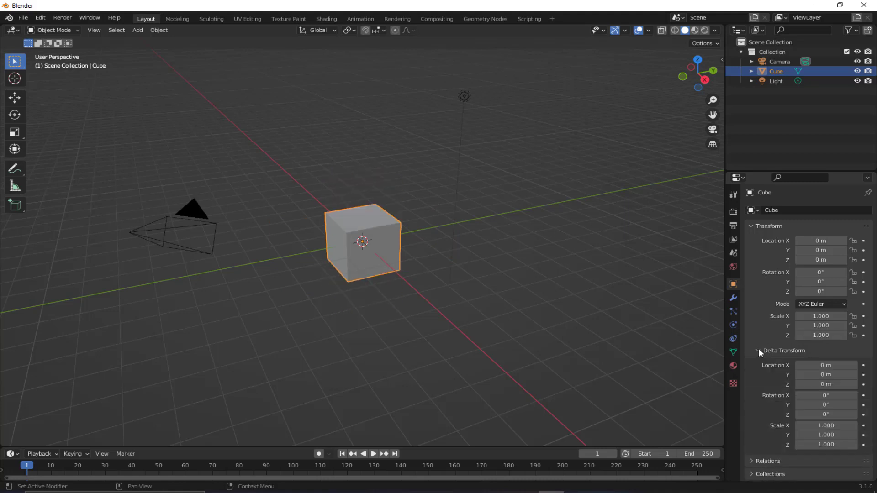
click(759, 351)
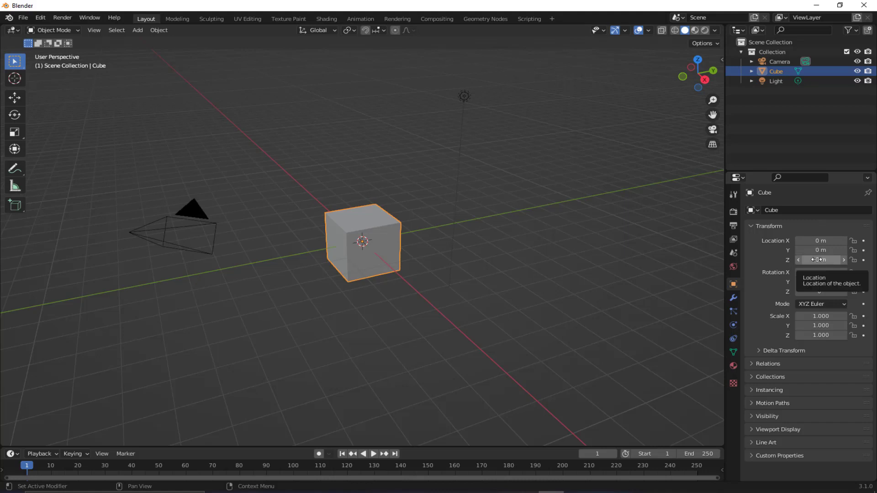
drag(819, 261, 796, 241)
key(ctrl+z)
key(ctrl+z)
key(ctrl+z)
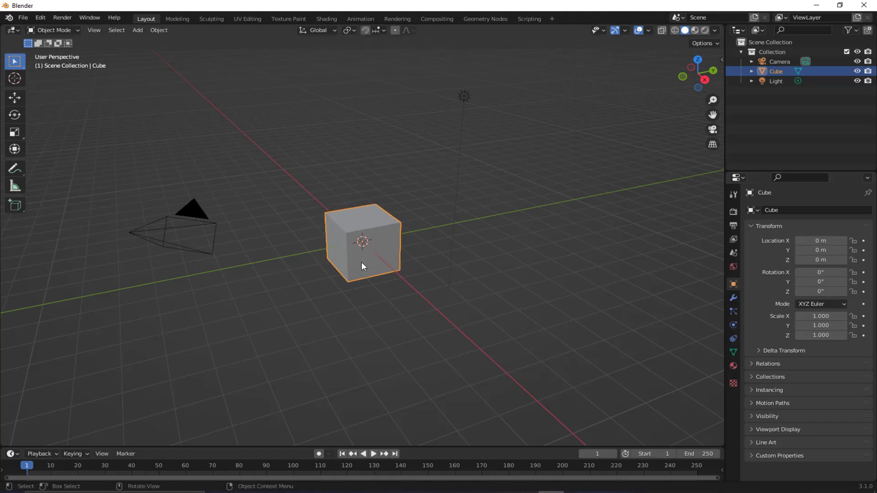
Move the cube freely to about X -0.35 m, Y 0.85 m, Z 1.33 m
drag(322, 267, 407, 268)
key(g)
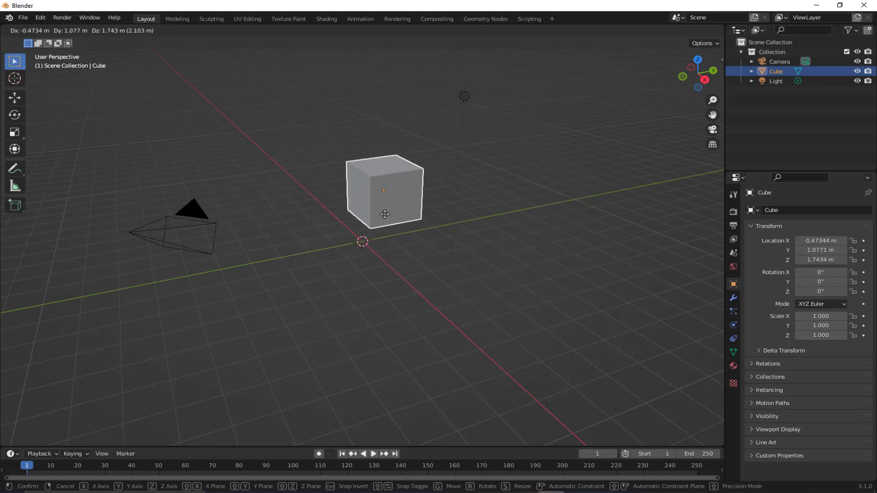
click(397, 205)
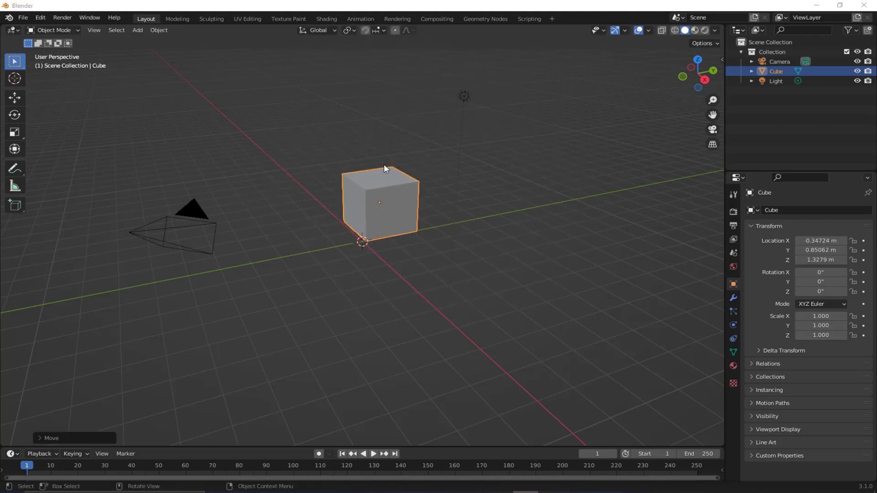
Set the cube's X, Y and Z location values to 0 m
click(829, 240)
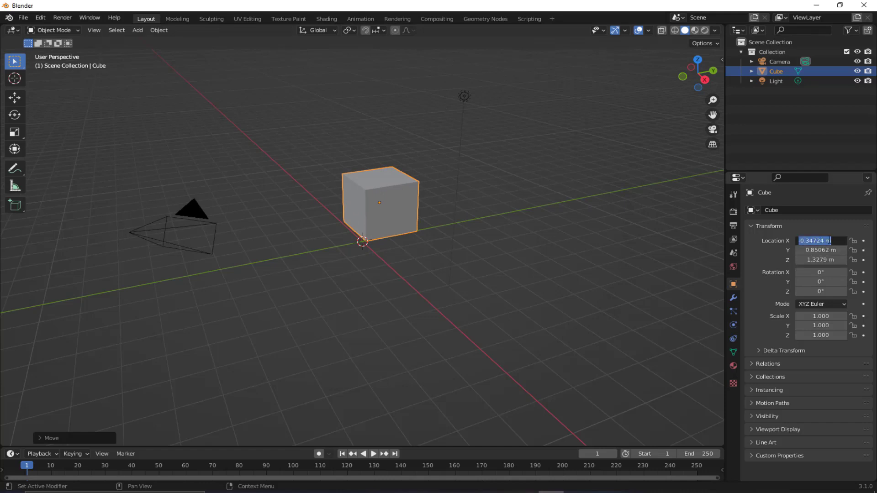
text(0)
key(Return)
click(813, 259)
text(0)
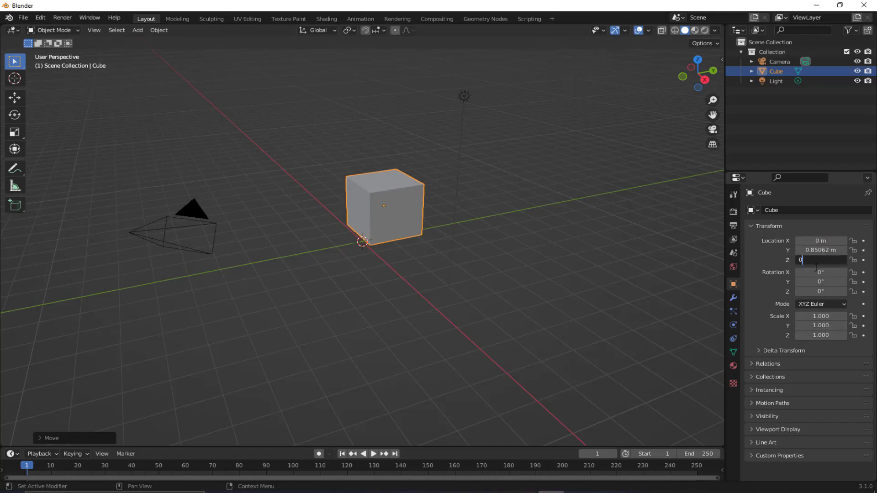
key(Return)
click(815, 250)
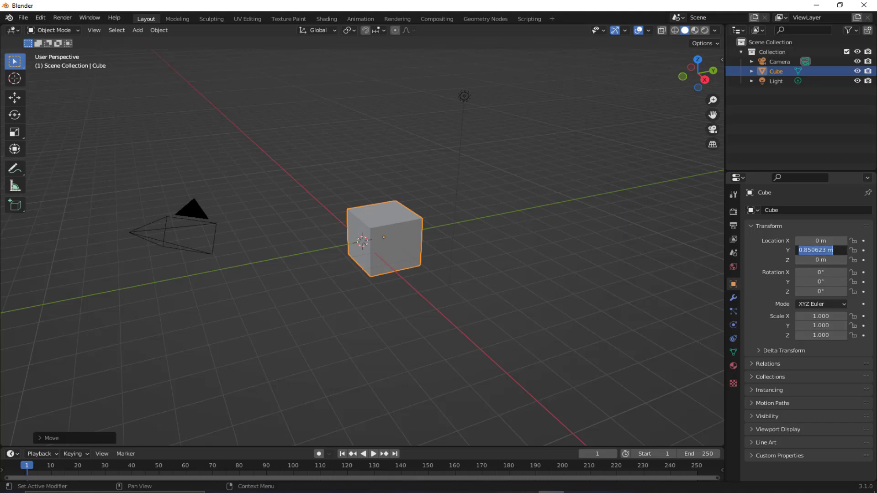
text(0)
key(Return)
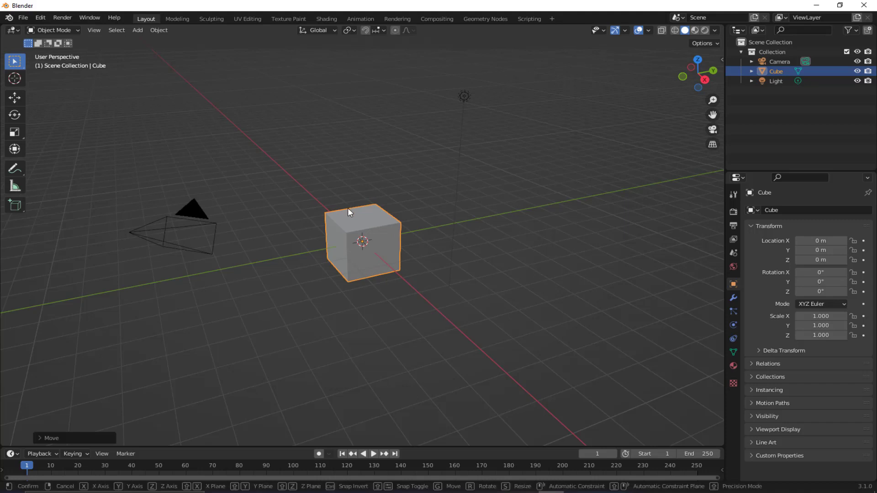
Move the cube along the global X axis to about X 0.4 m, after trying the Y constraints
key(g)
key(y)
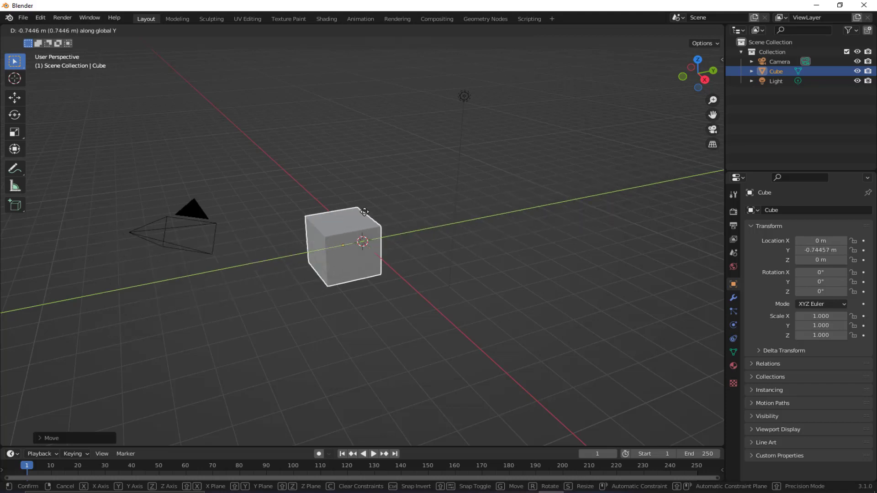
key(y)
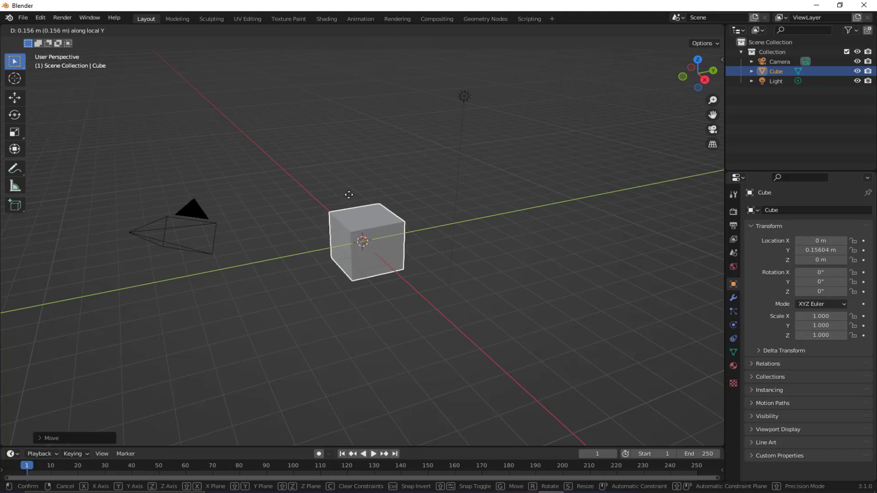
key(x)
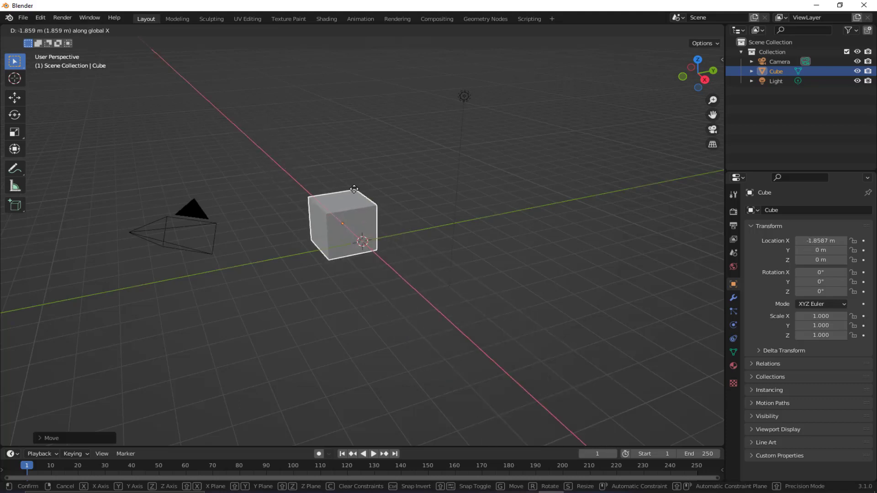
click(368, 202)
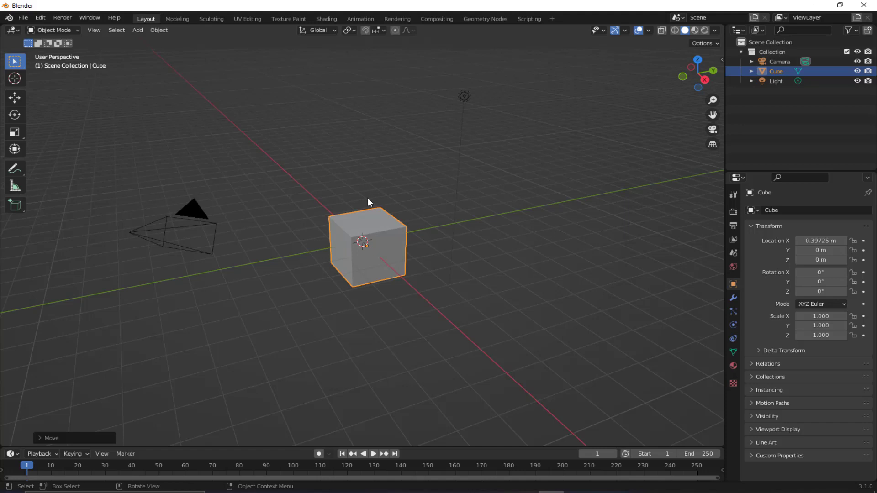
Move the cube up along the global Z axis to about Z 0.36 m
key(g)
key(z)
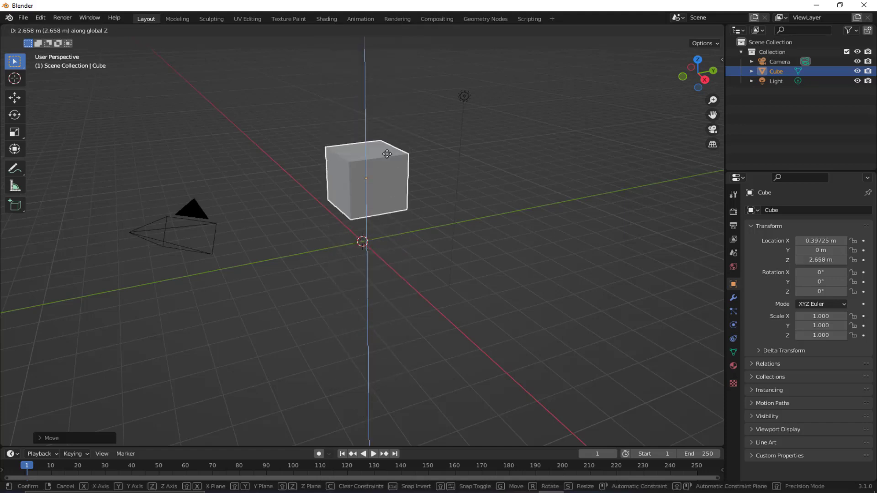
click(392, 190)
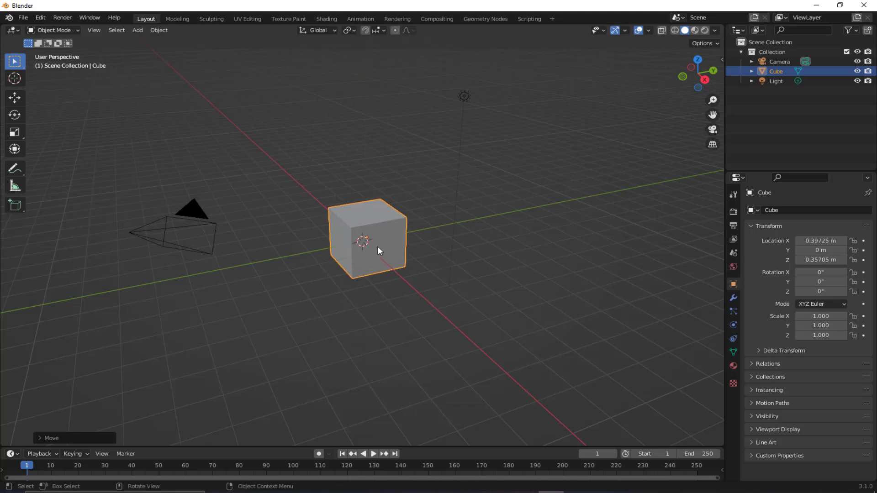
Scale the cube down to about 0.89 uniformly, with its X scale at about 0.86
key(s)
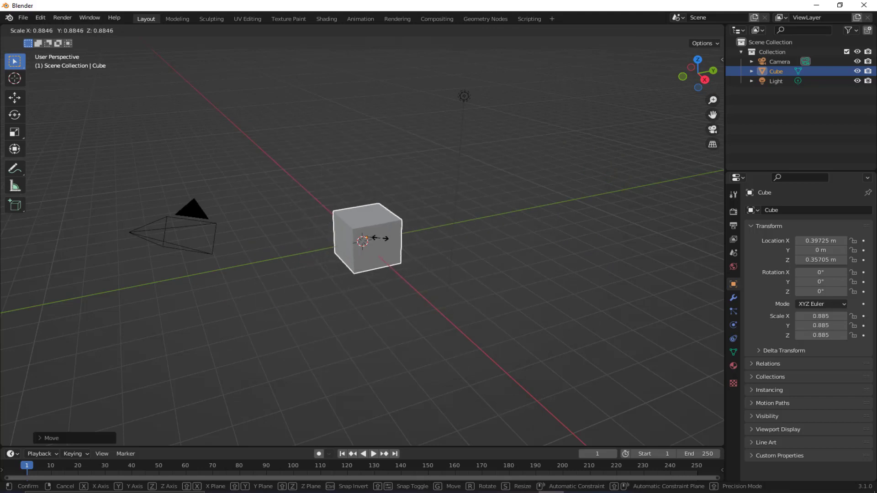
click(396, 215)
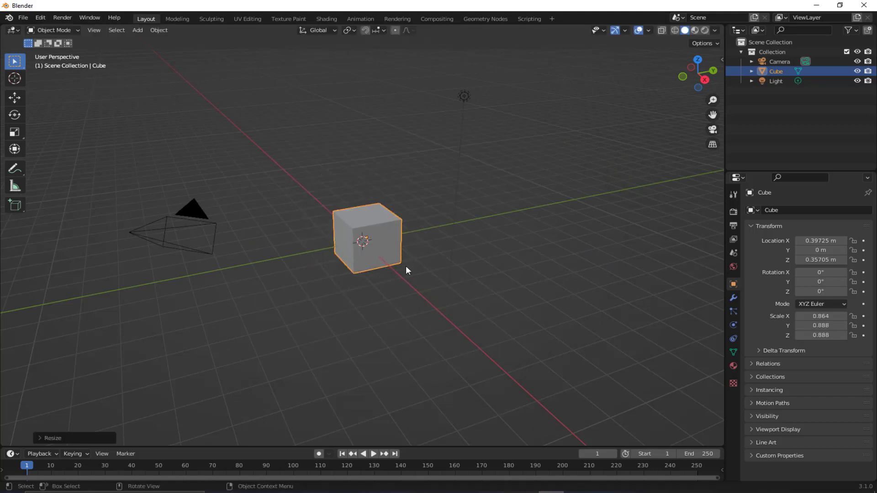
Try scaling the cube along the global Z axis to a Z scale of 0.760, and undo it
key(s)
key(z)
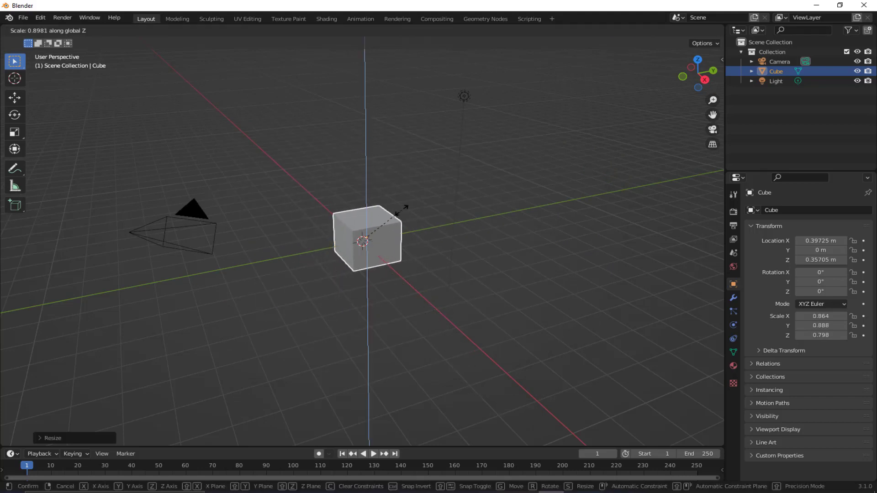
click(388, 267)
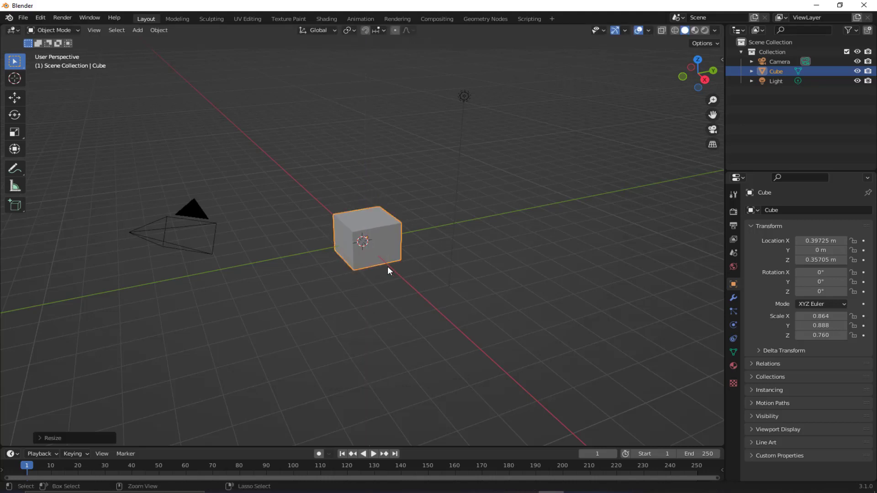
key(ctrl+z)
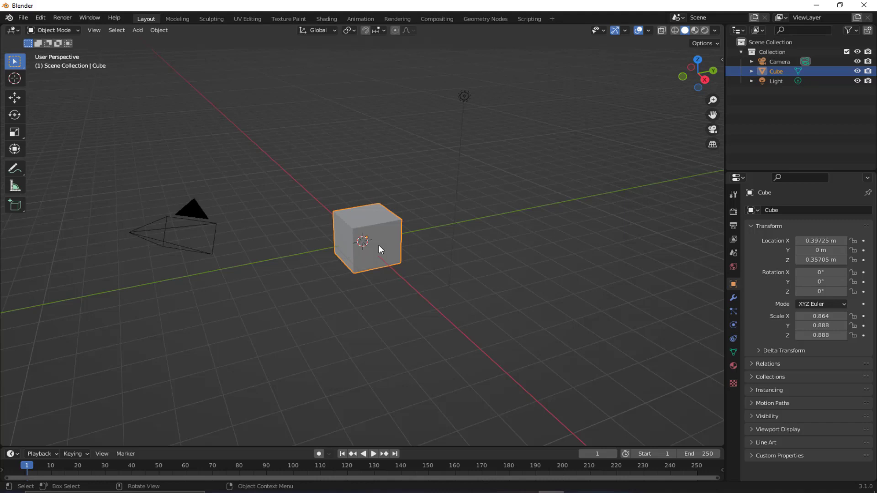
Try rotating the cube freely in the viewport, and clear its rotation
key(r)
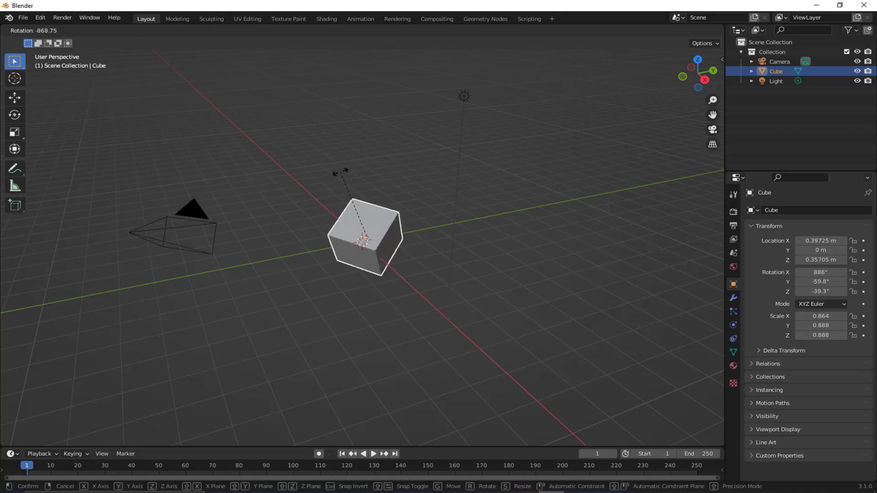
click(361, 242)
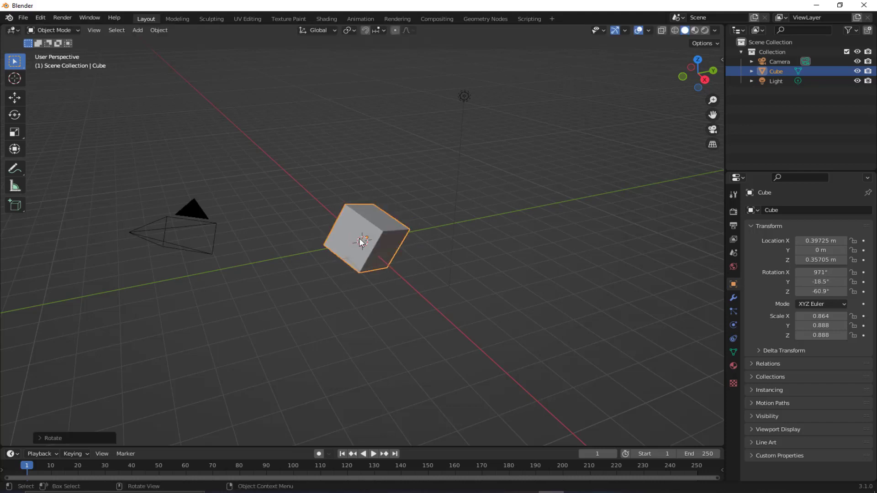
key(alt+r)
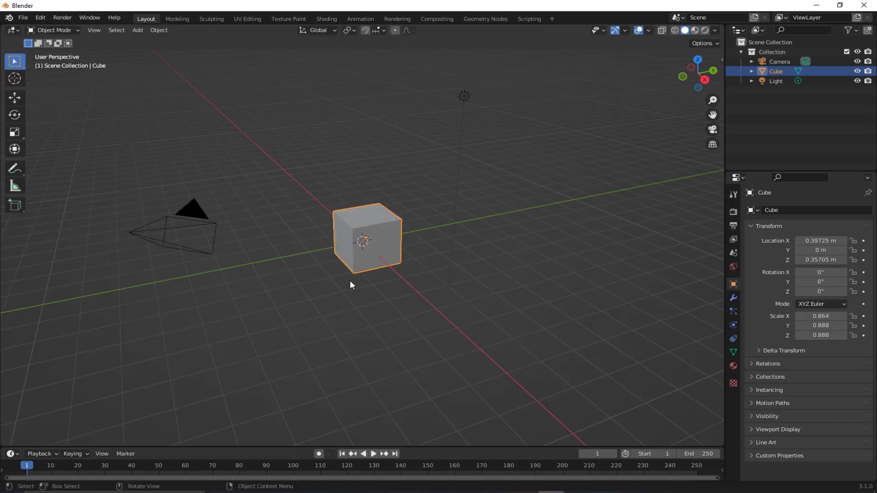
Try rotating the cube about the global Y axis to about -79.9°, and clear its rotation
key(r)
key(y)
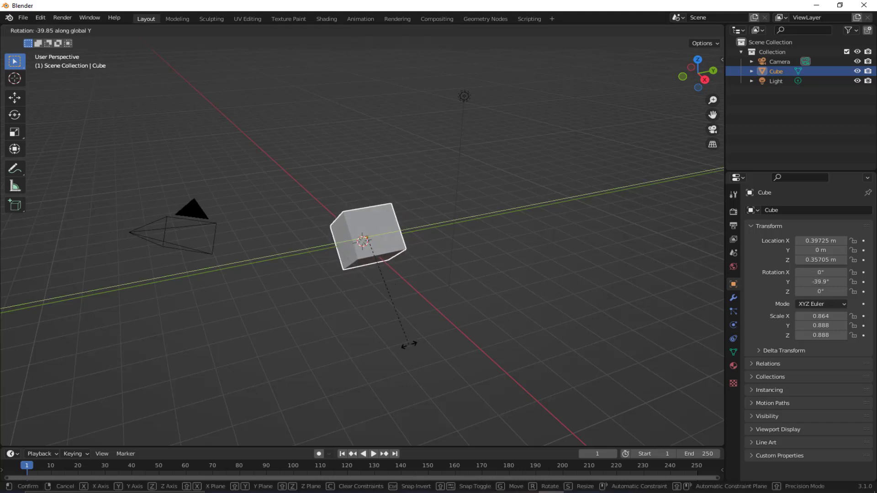
click(400, 305)
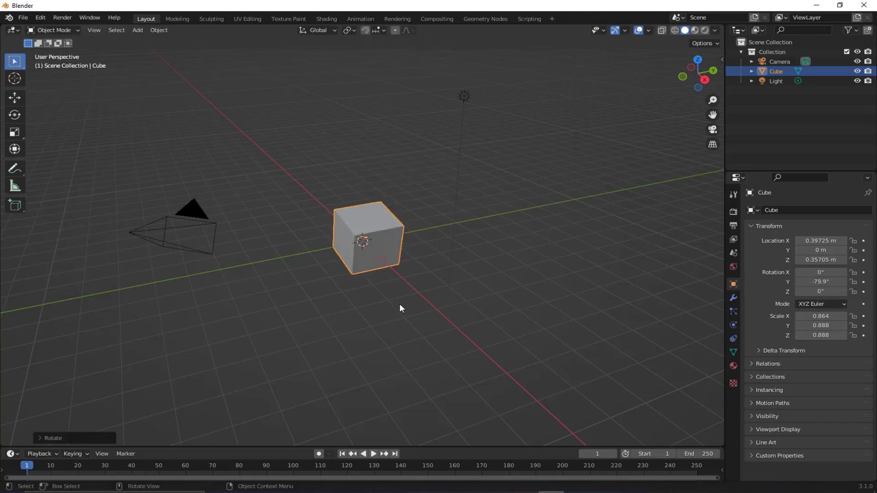
key(alt+r)
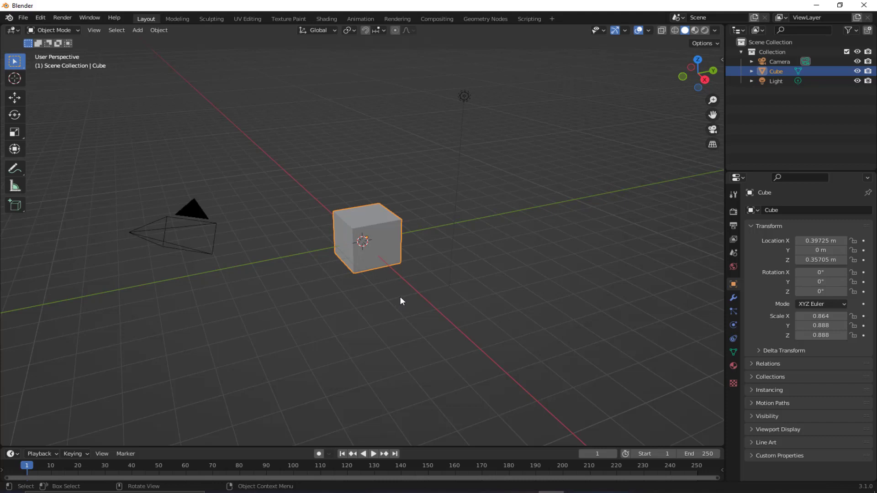
Try rotating the cube about the global X axis to about 538°, and set its X rotation back to 0
key(r)
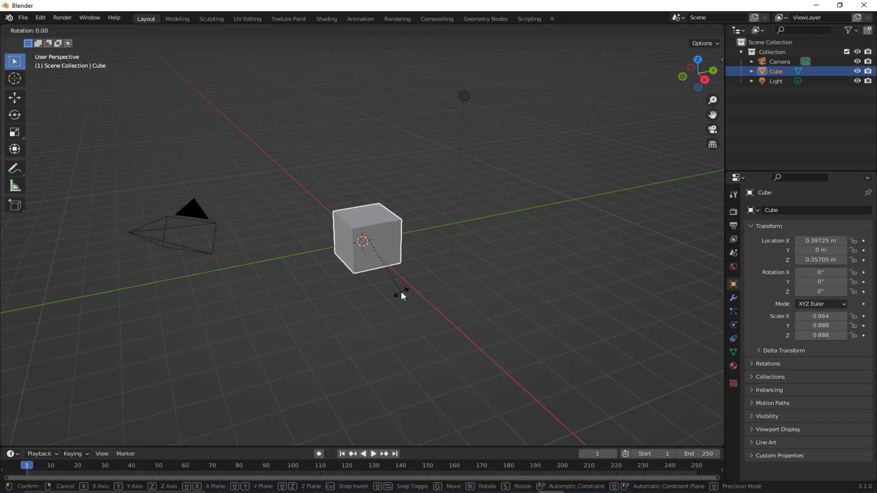
key(x)
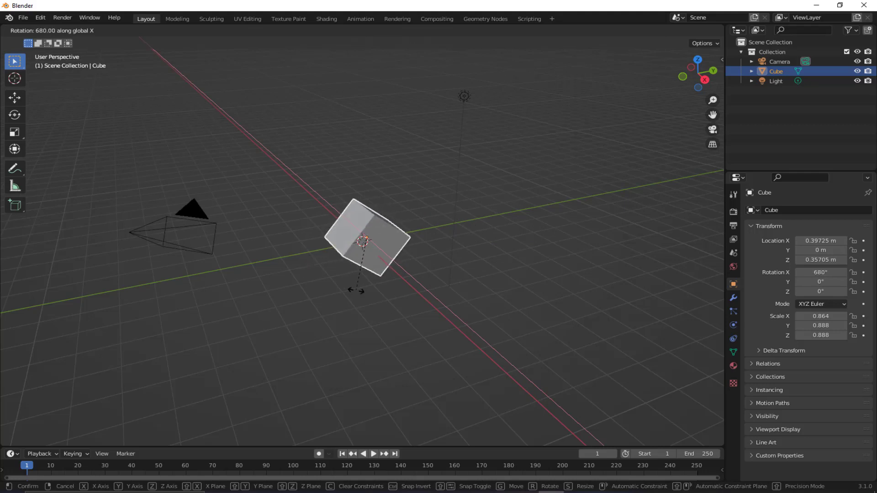
click(363, 234)
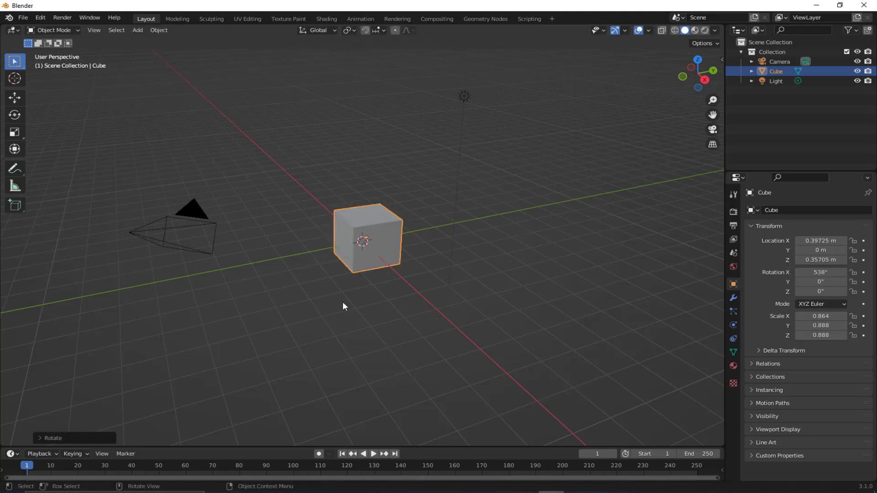
double_click(815, 273)
text(0)
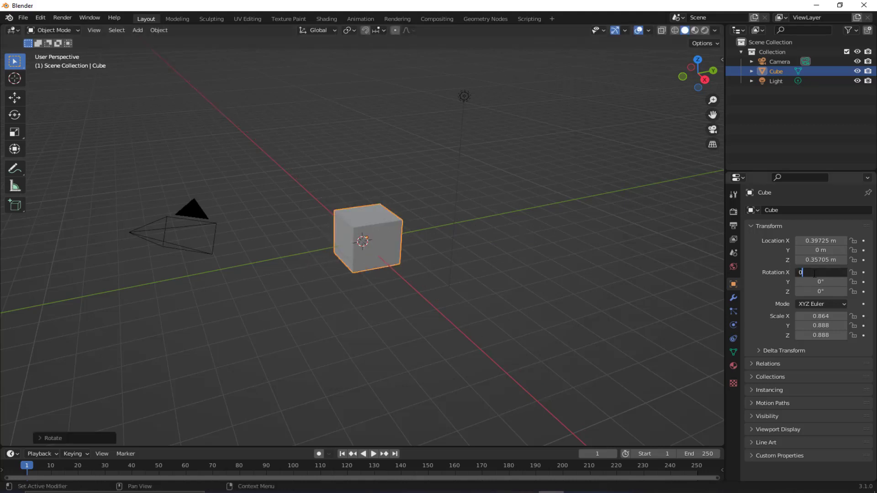
key(Return)
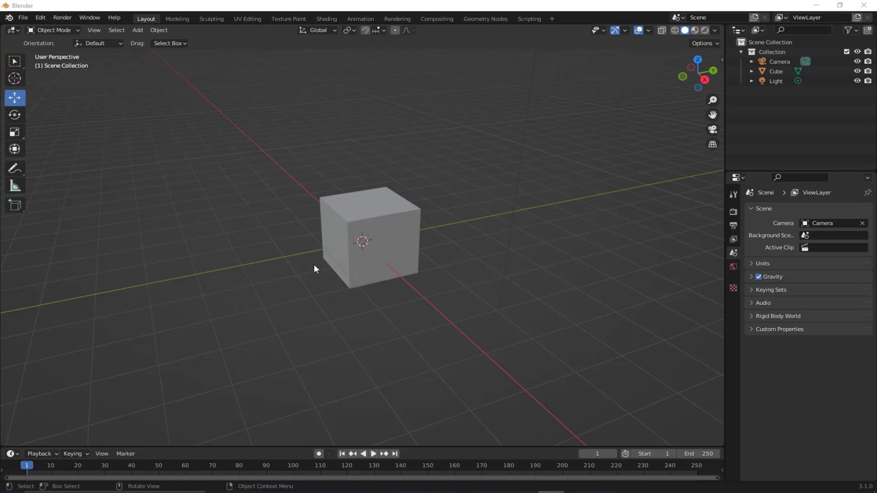
Delete the cube from the scene
click(343, 207)
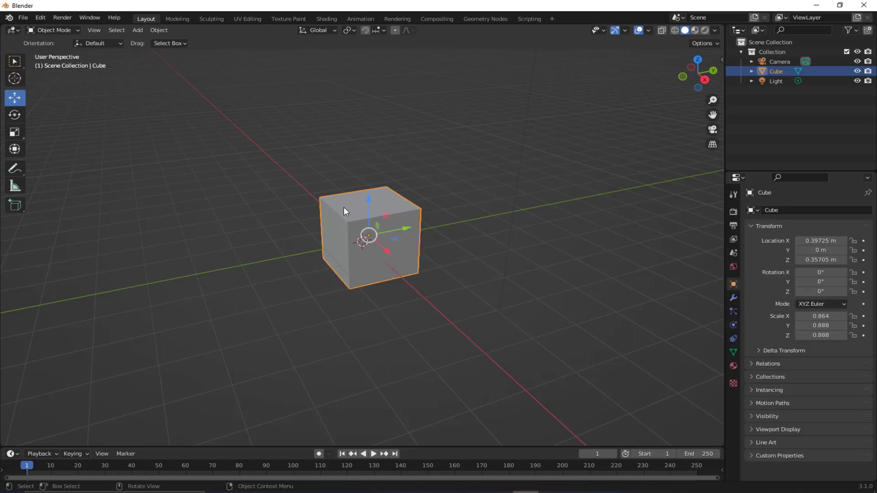
key(Delete)
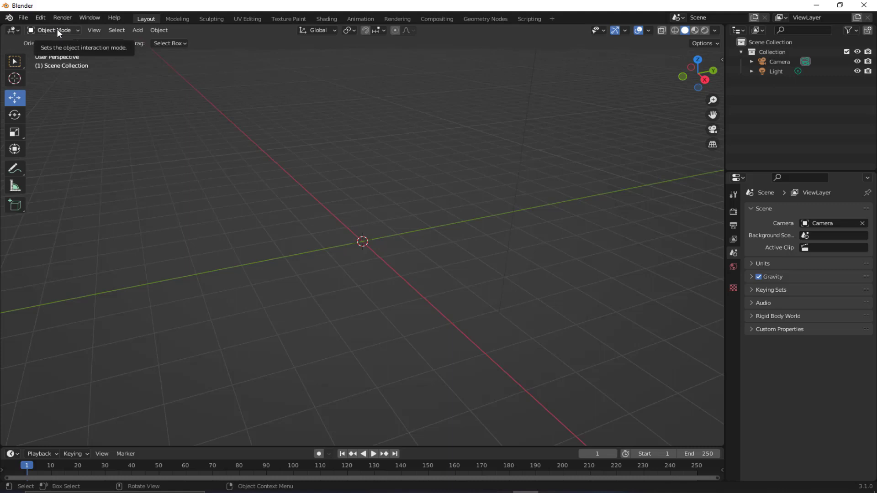
click(138, 30)
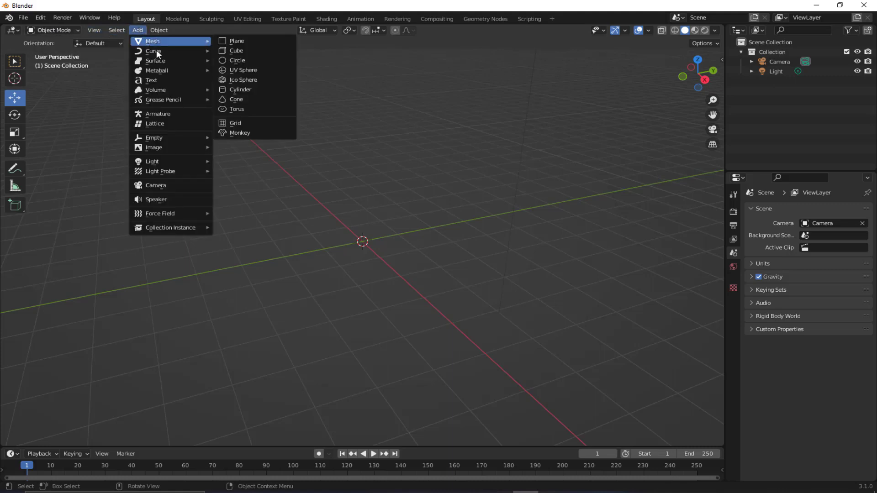
mouse_move(188, 40)
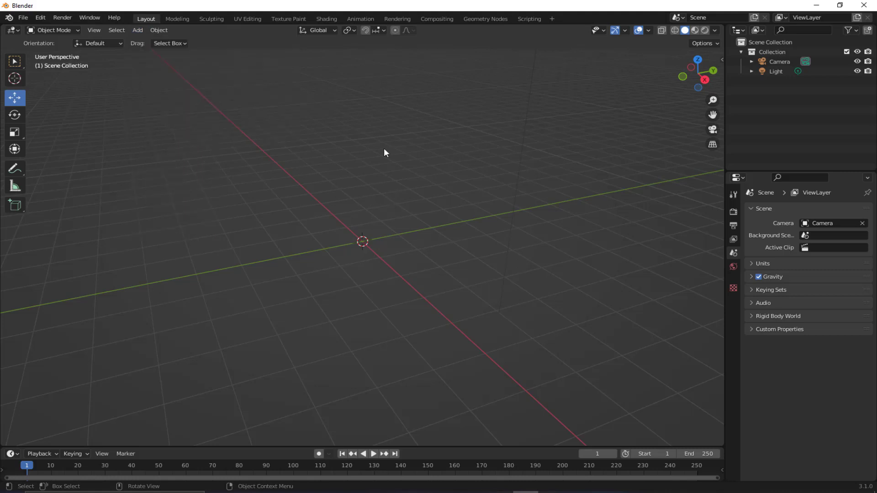
click(137, 30)
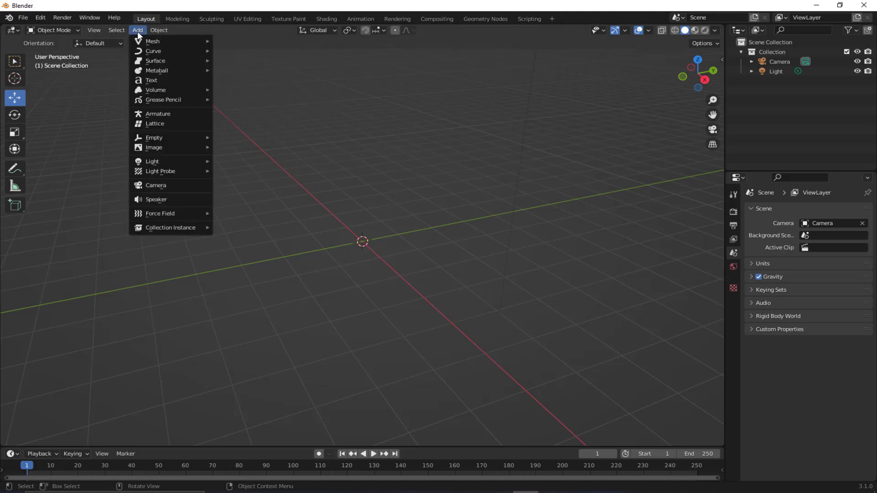
mouse_move(146, 42)
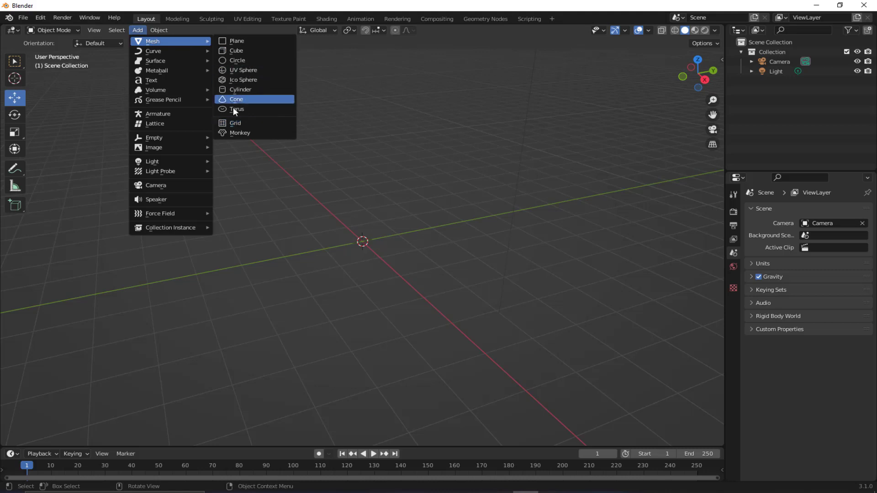
click(139, 29)
mouse_move(139, 40)
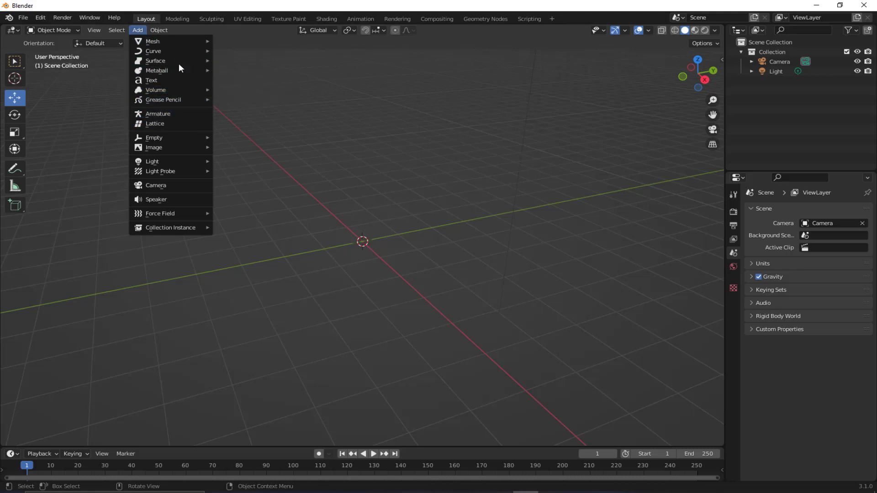
mouse_move(180, 71)
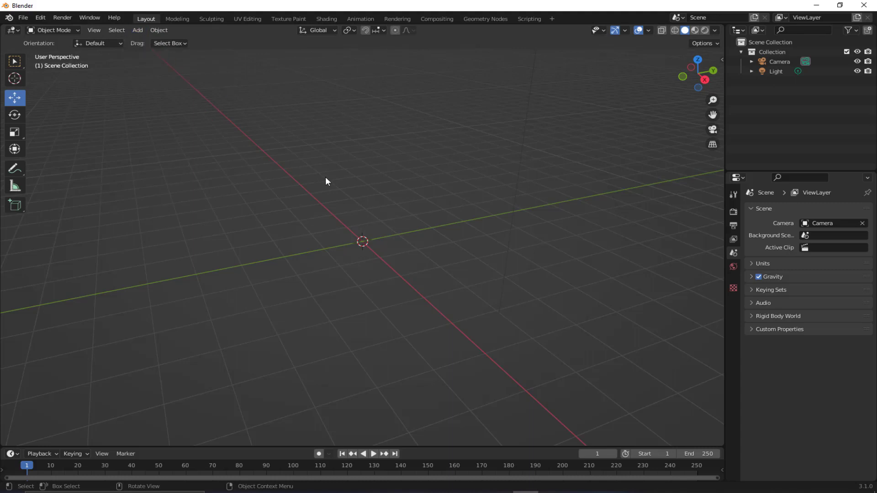
Add a new cube mesh at the world origin and adjust its size to about 2.34 m
key(shift+a)
key(shift+a)
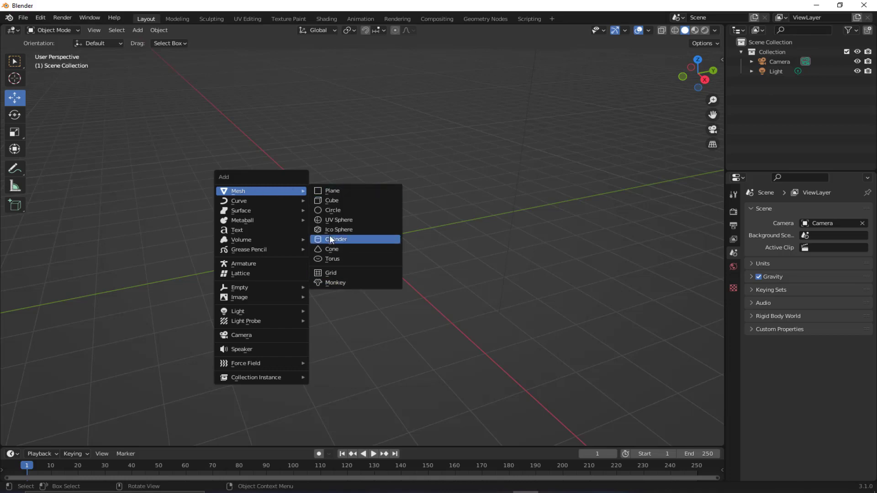
click(351, 199)
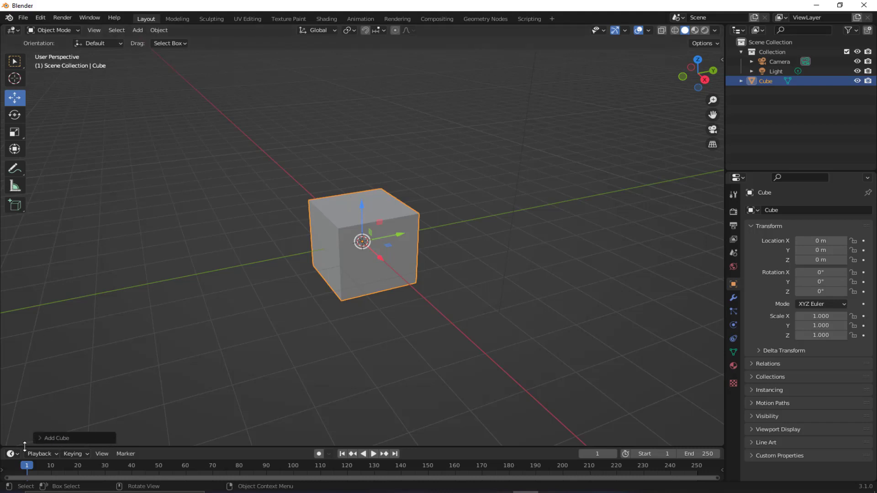
click(38, 438)
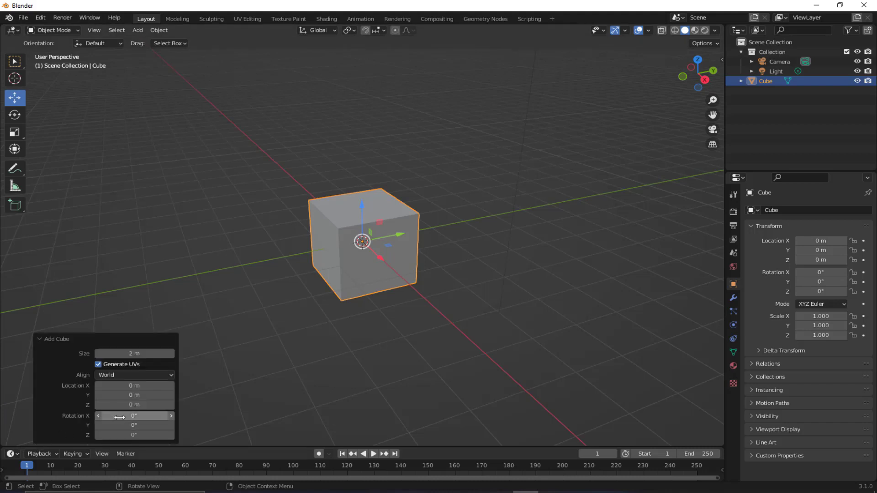
drag(137, 353, 216, 337)
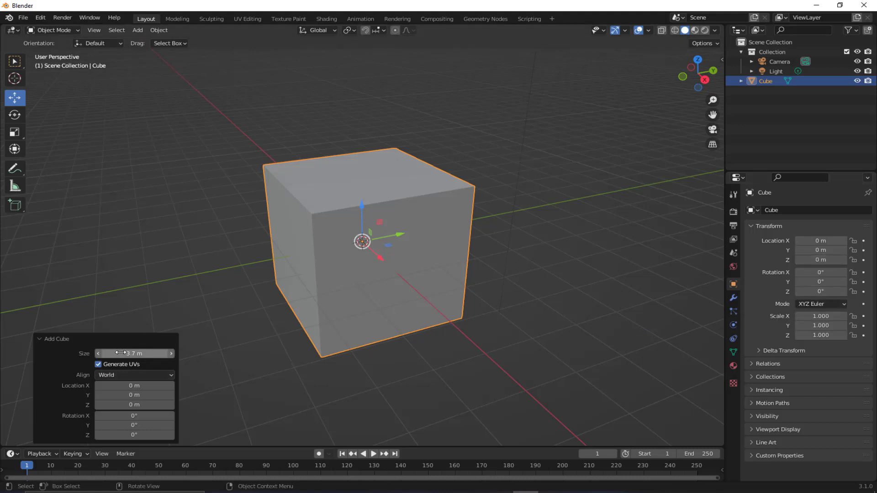
drag(125, 354, 47, 355)
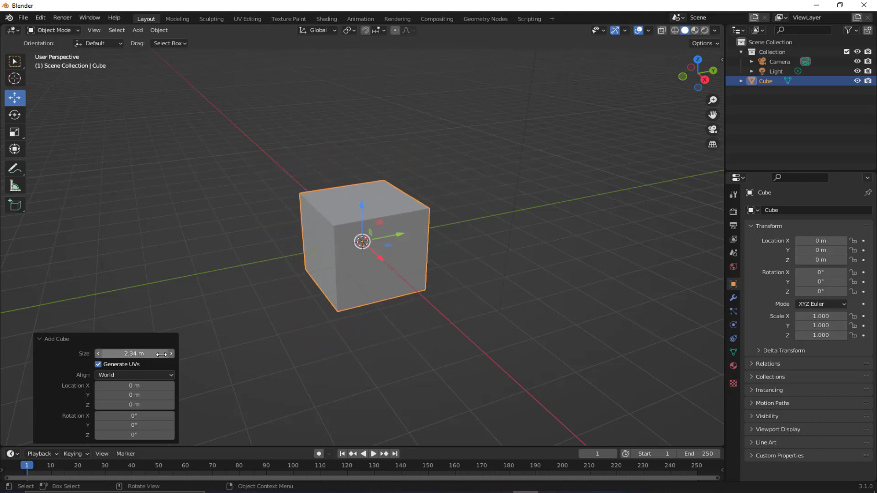
click(352, 211)
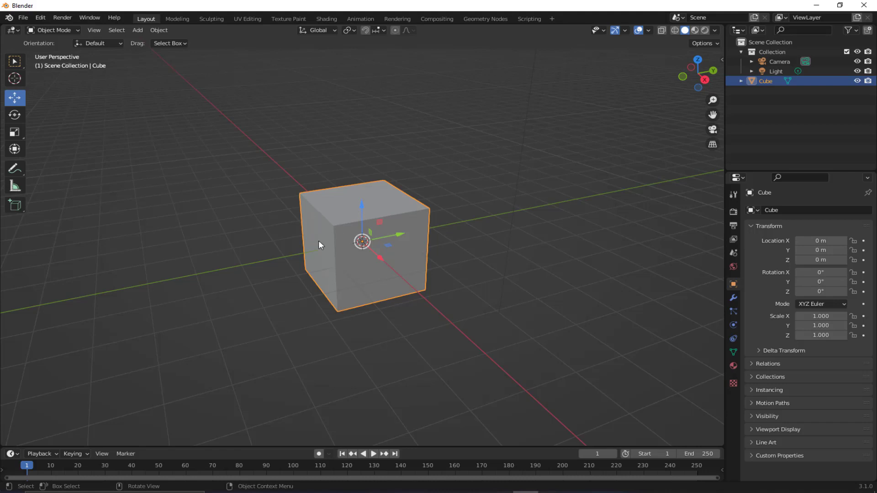
key(Delete)
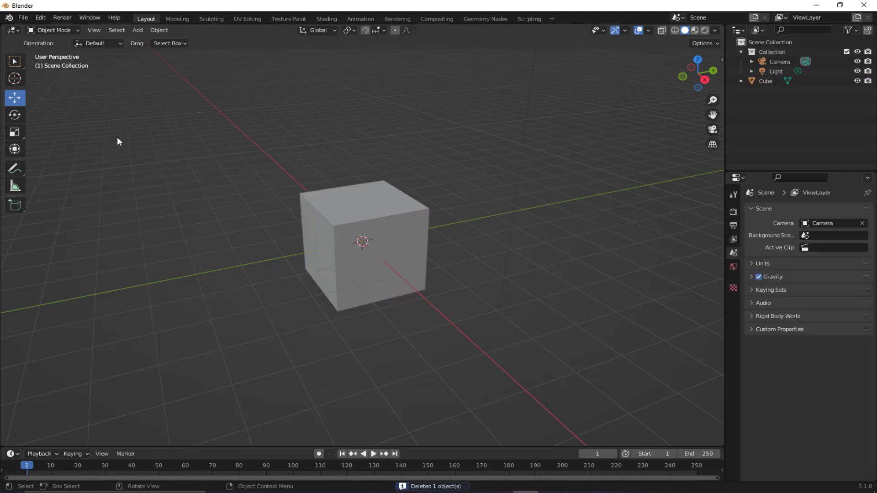
Add a UV sphere mesh at the world origin, inside the cube
key(shift+a)
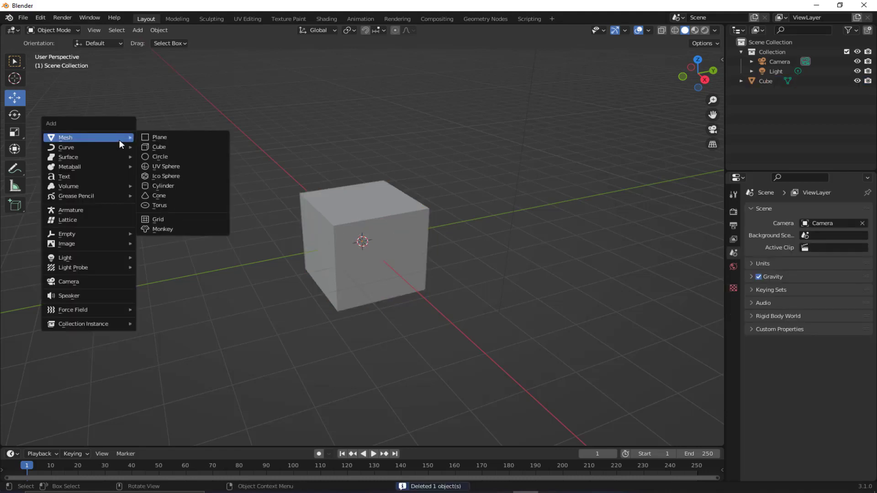
click(190, 168)
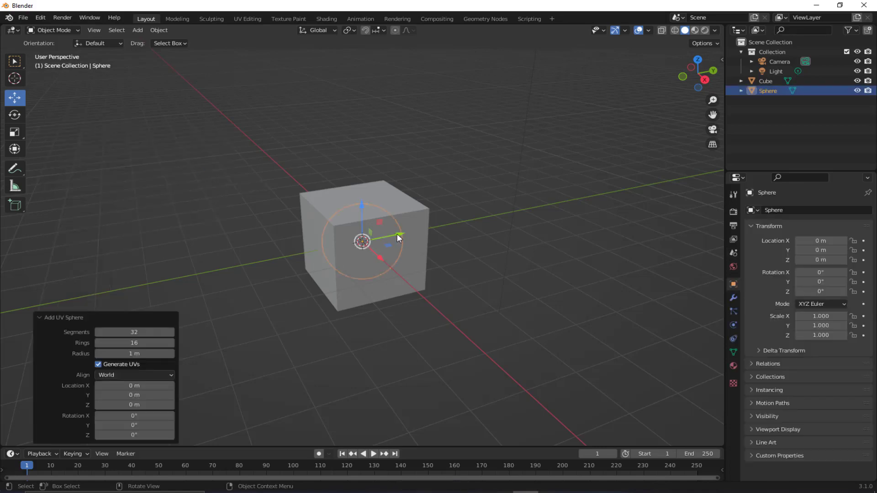
Try moving the sphere along the global Y axis to about Y -2.68 m, and undo it
drag(396, 234, 230, 220)
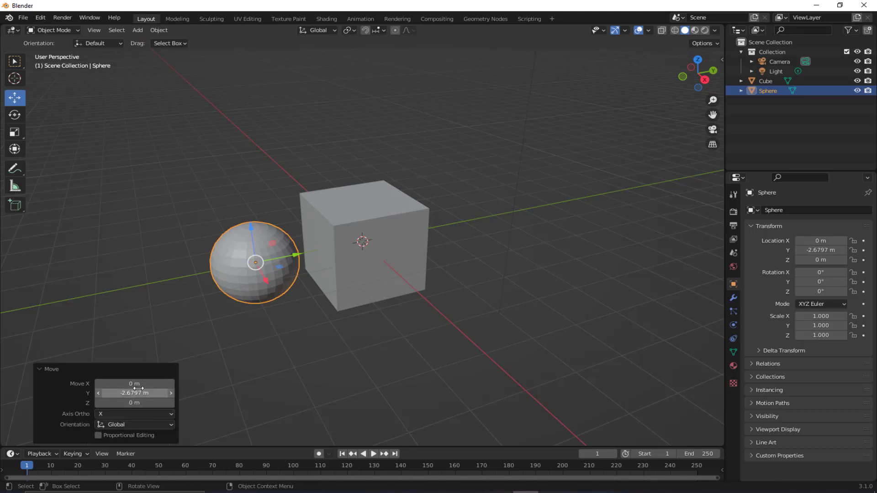
mouse_move(134, 384)
mouse_down()
mouse_move(112, 384)
mouse_move(132, 384)
mouse_up()
key(ctrl+z)
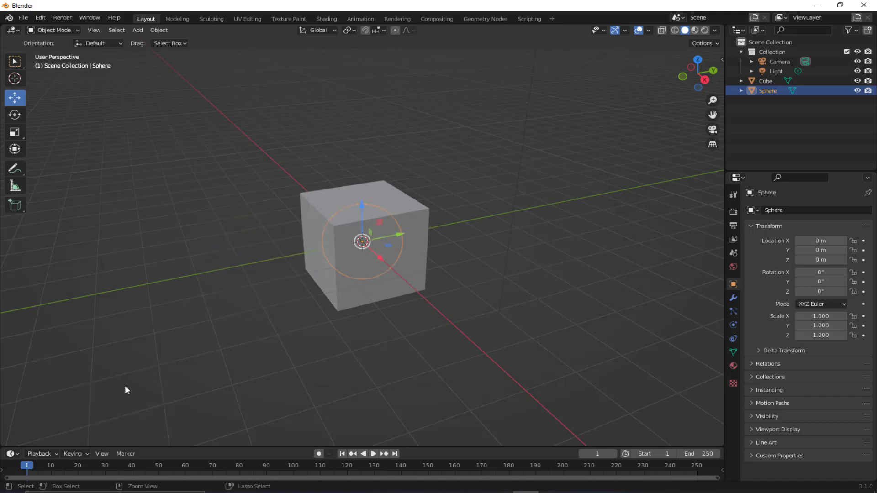
Move the sphere out of the cube along the global Y axis to about Y -2.62 m
drag(406, 238, 282, 264)
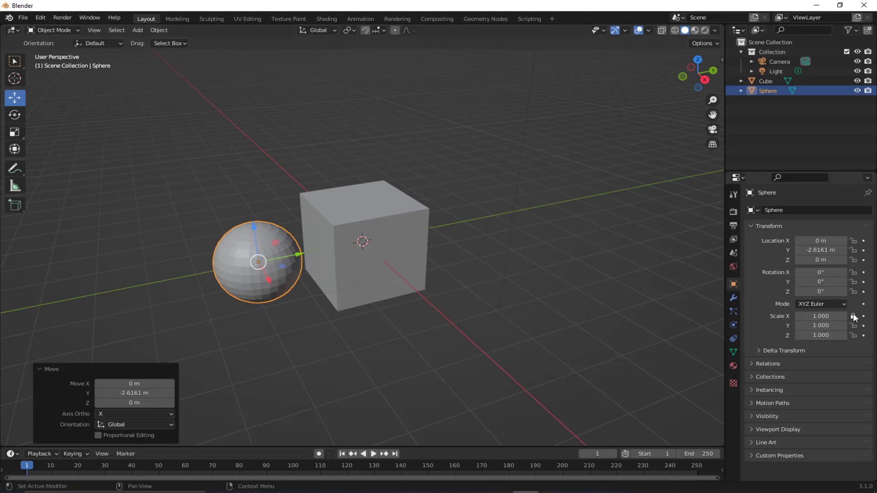
Try toggling the sphere's X, Y and Z scale locks and changing its X scale, and undo the change
drag(853, 316, 854, 326)
click(853, 335)
drag(821, 316, 840, 316)
key(ctrl+z)
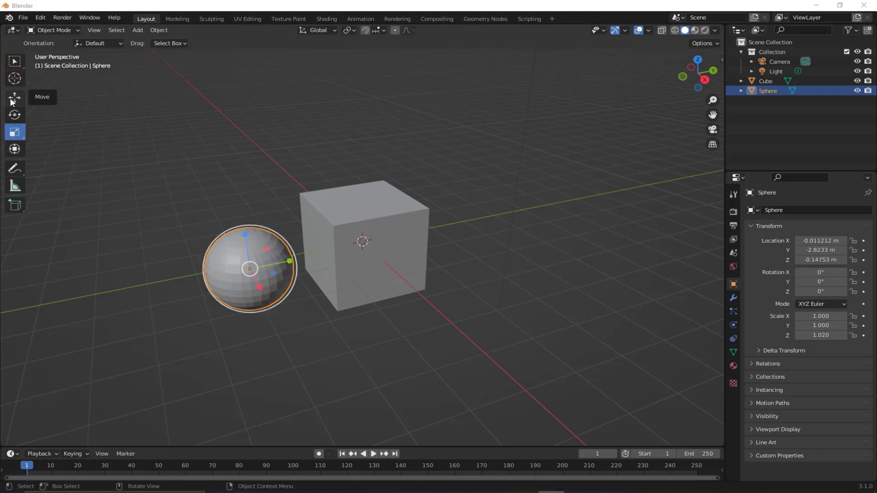
Move the sphere farther from the cube along the global Y axis to about Y -3.71 m
click(15, 97)
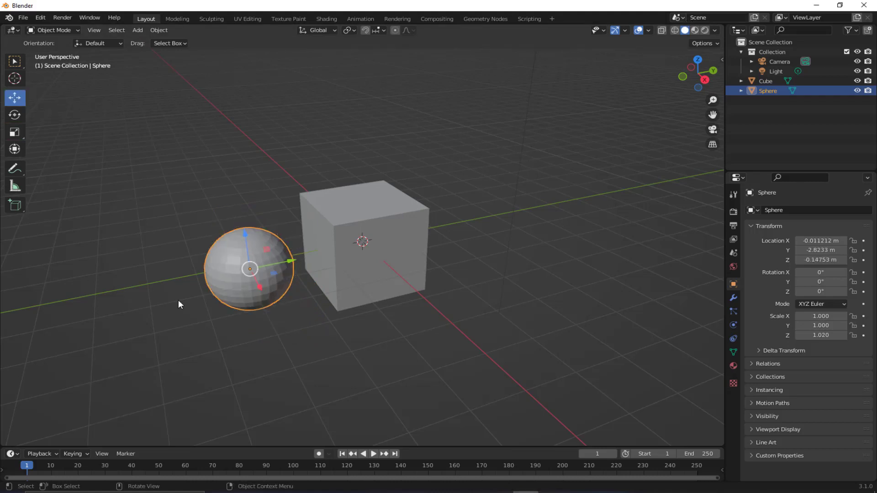
drag(287, 264, 133, 196)
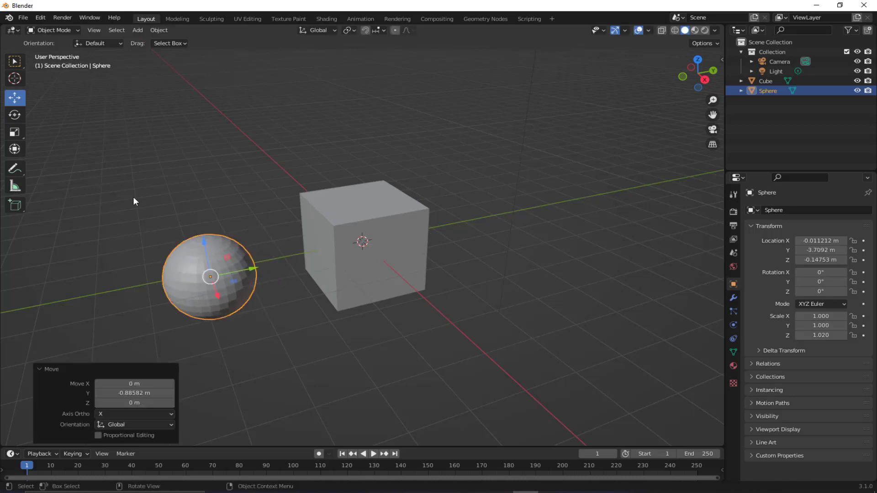
Try rotating the sphere about the global X axis by about -21.1° with the Rotate tool, and undo it
click(16, 114)
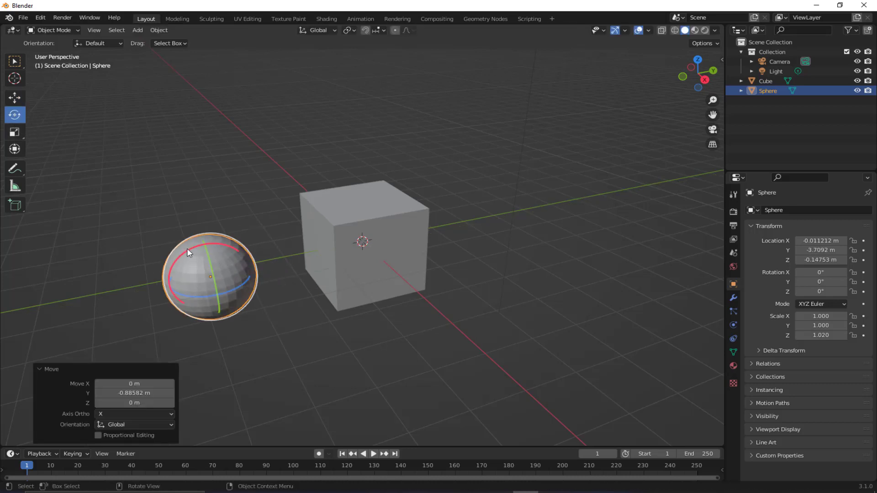
drag(190, 254, 209, 265)
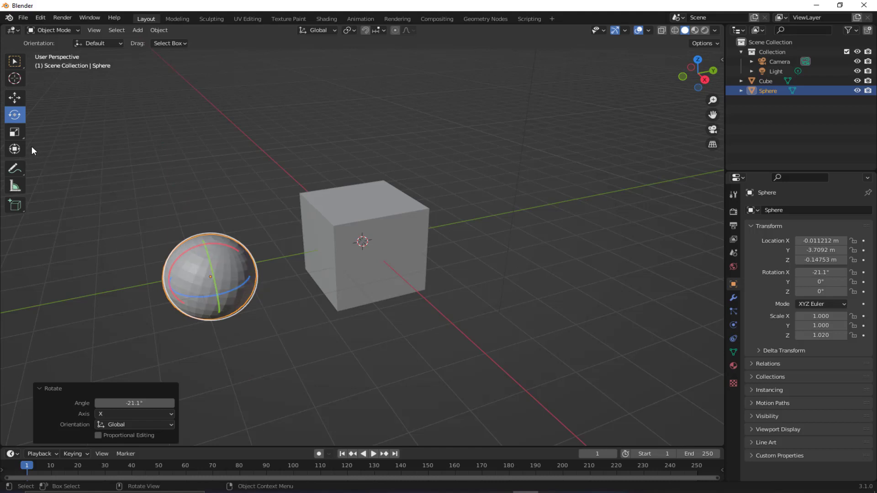
key(ctrl+z)
Scale the sphere up uniformly by a factor of about 1.59 with the Scale tool
click(14, 132)
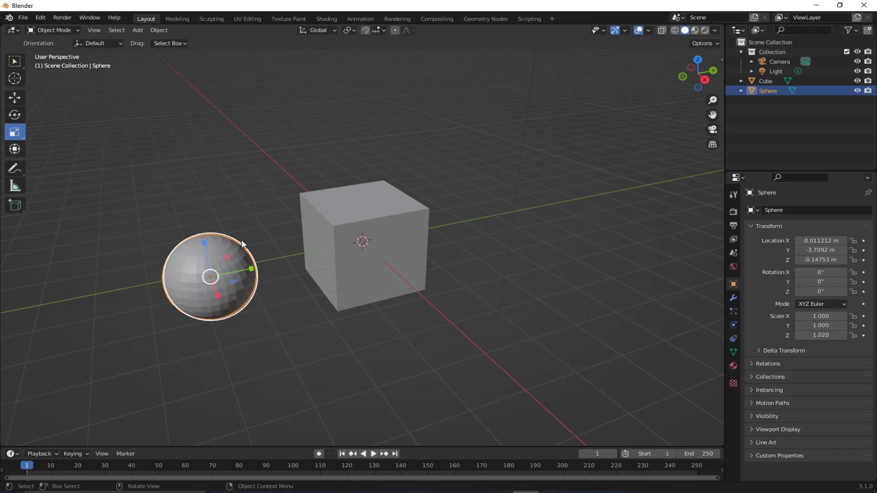
drag(240, 247, 290, 272)
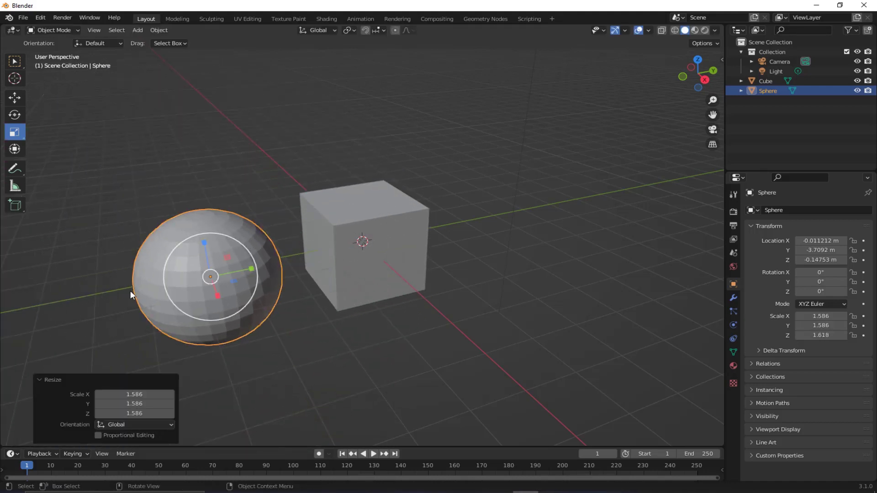
Delete the sphere and switch the cube to Edit Mode
key(Delete)
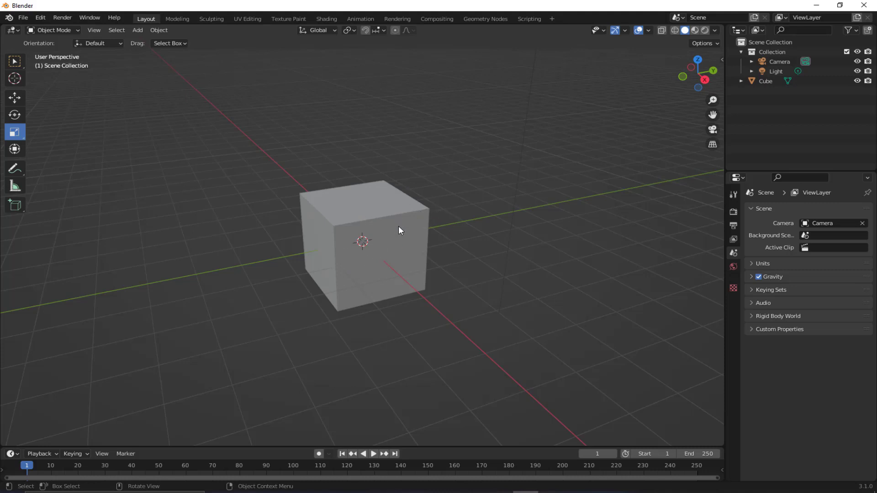
click(58, 31)
click(338, 188)
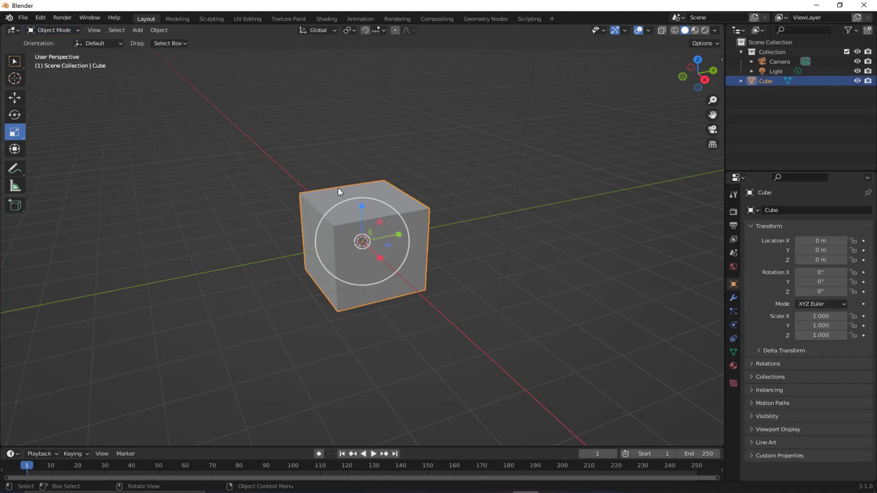
click(14, 97)
click(65, 29)
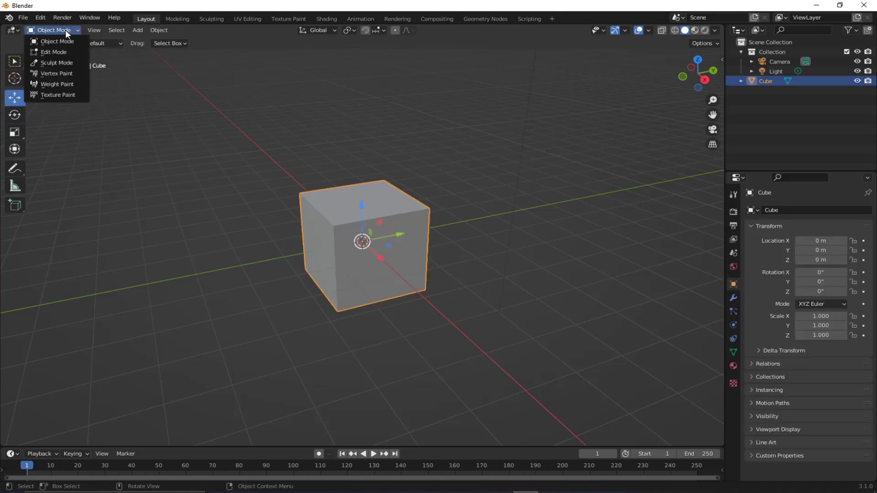
click(55, 53)
Try moving one upper corner vertex of the cube with the Move tool, and undo the change
click(430, 209)
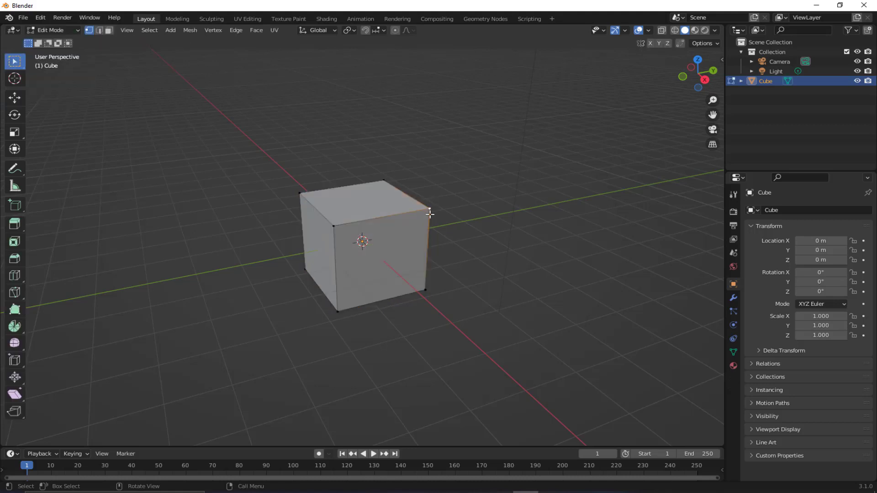
click(14, 97)
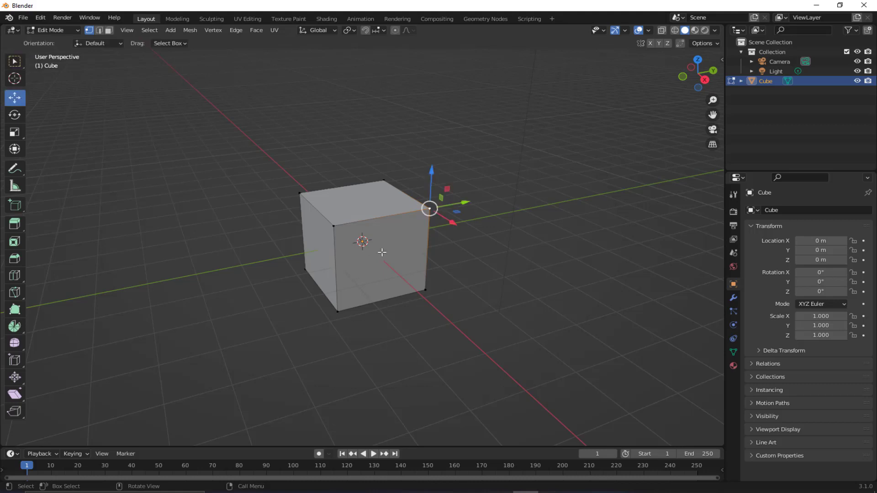
mouse_move(417, 204)
mouse_down()
mouse_move(490, 157)
mouse_move(526, 194)
mouse_move(536, 245)
mouse_move(415, 218)
mouse_up()
key(ctrl+z)
click(377, 216)
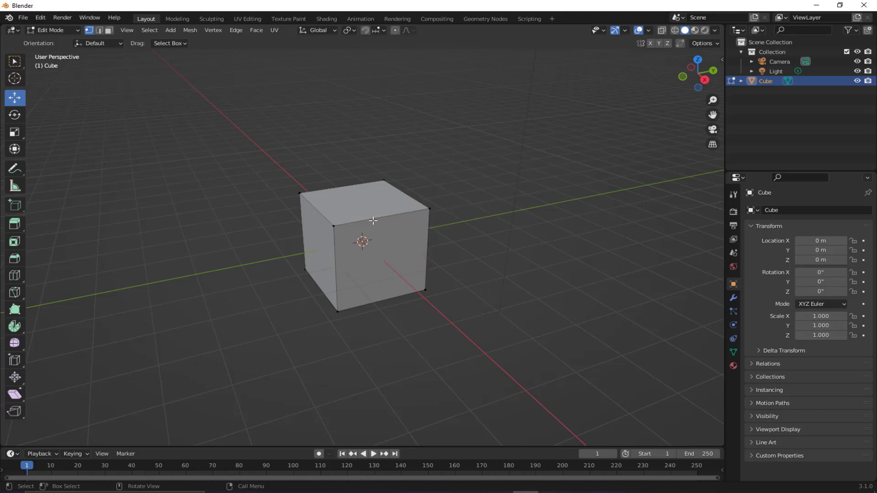
Practise switching between vertex, edge and face selection, picking the cube's near upper corner, its front upper edge and its top face
key(2)
key(3)
click(359, 221)
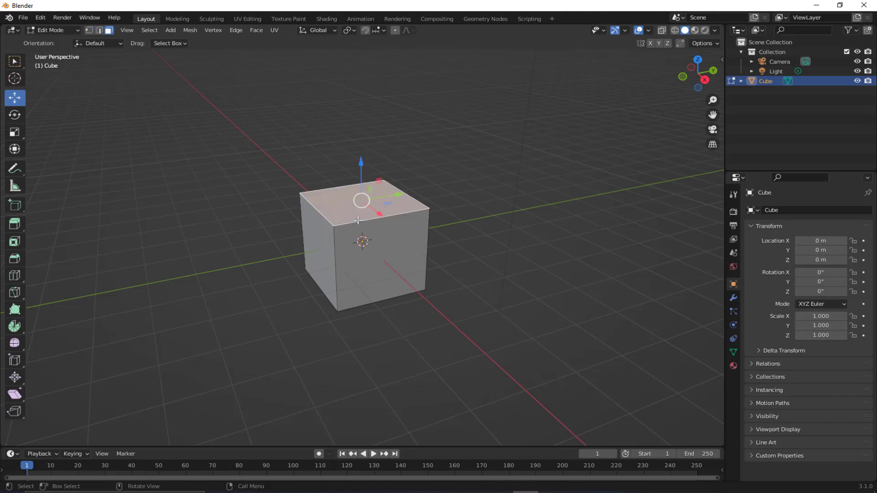
key(1)
click(334, 230)
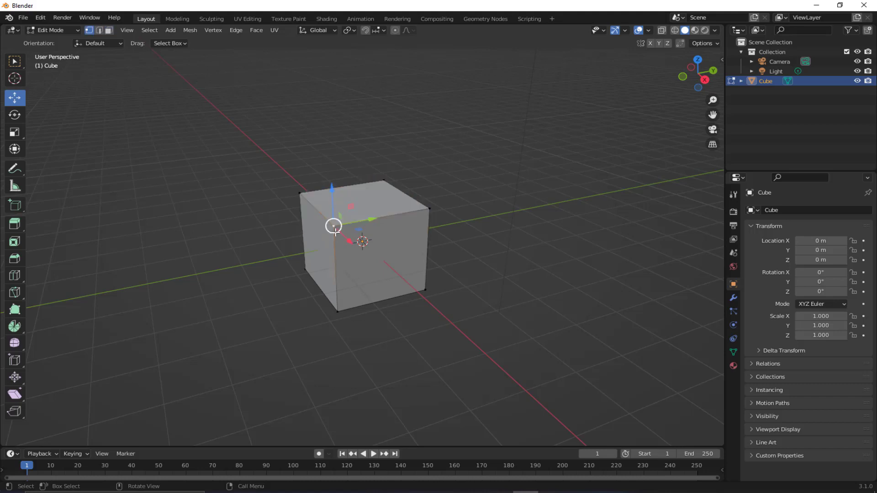
key(2)
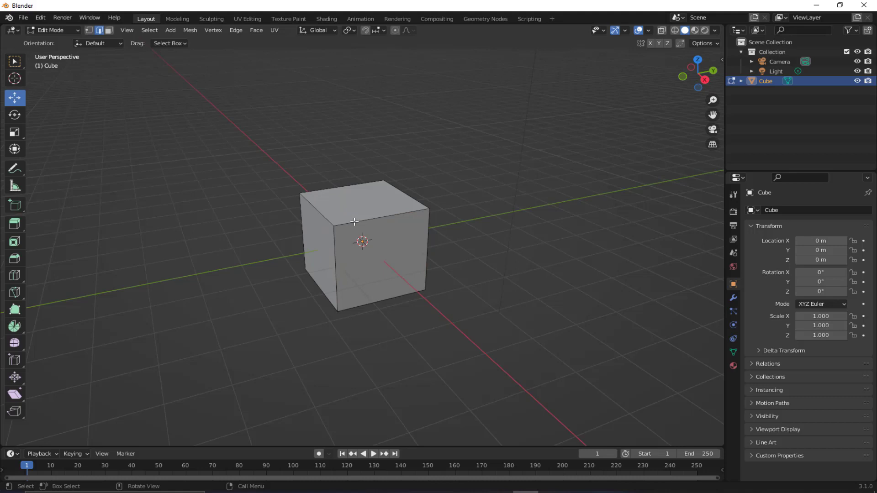
click(355, 222)
key(3)
click(348, 202)
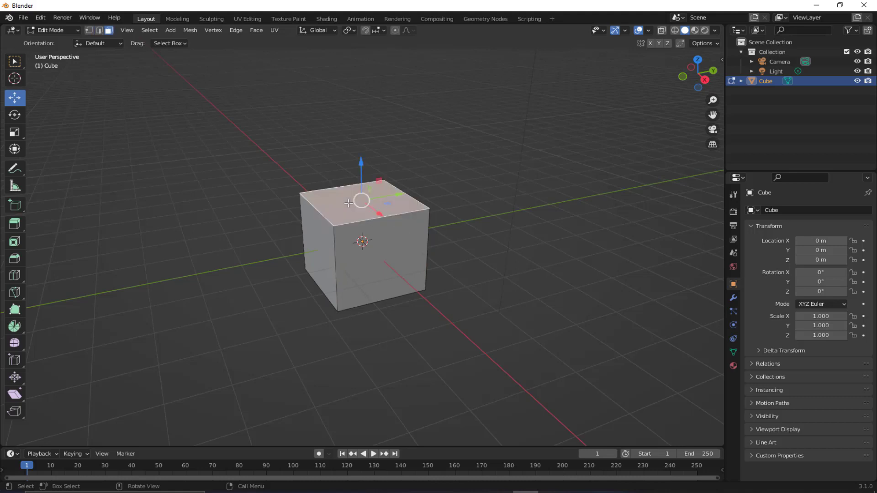
Select another upper corner of the cube in vertex select mode, and its front upper edge in edge select mode
click(91, 30)
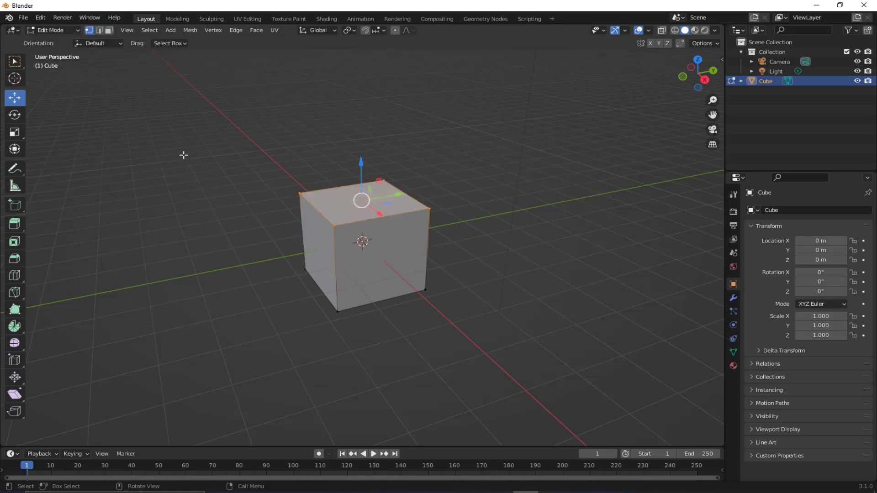
click(299, 192)
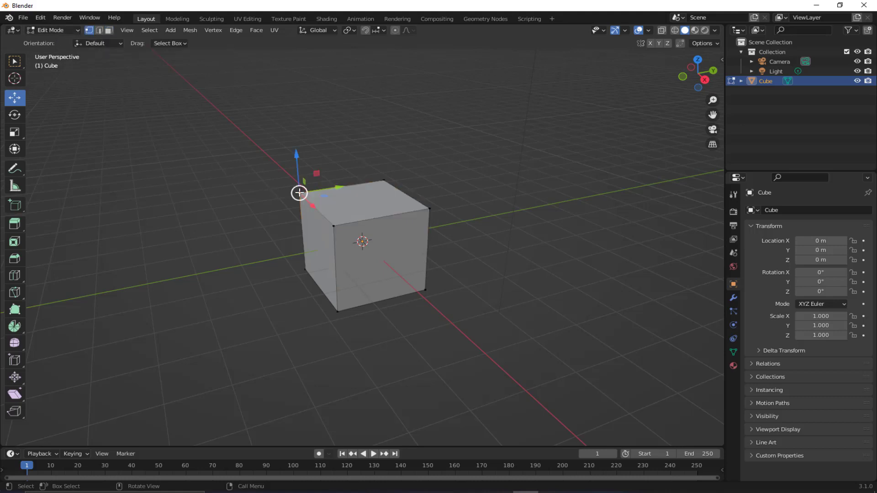
click(99, 29)
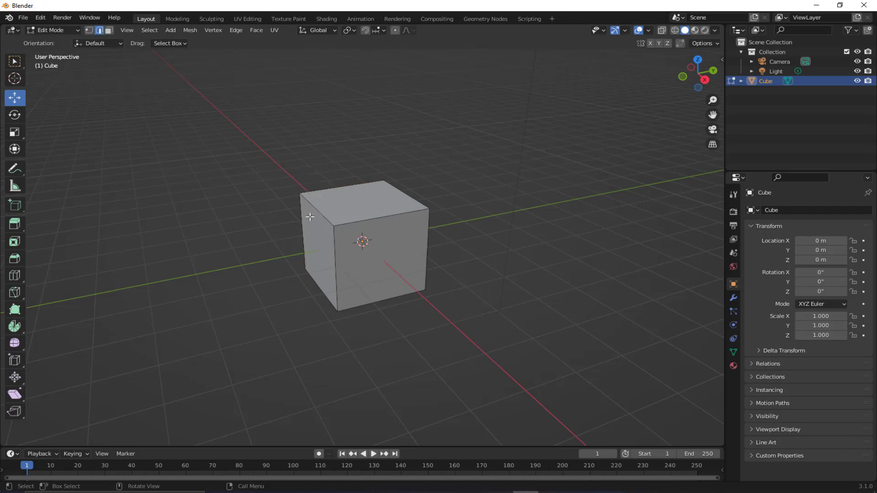
click(343, 221)
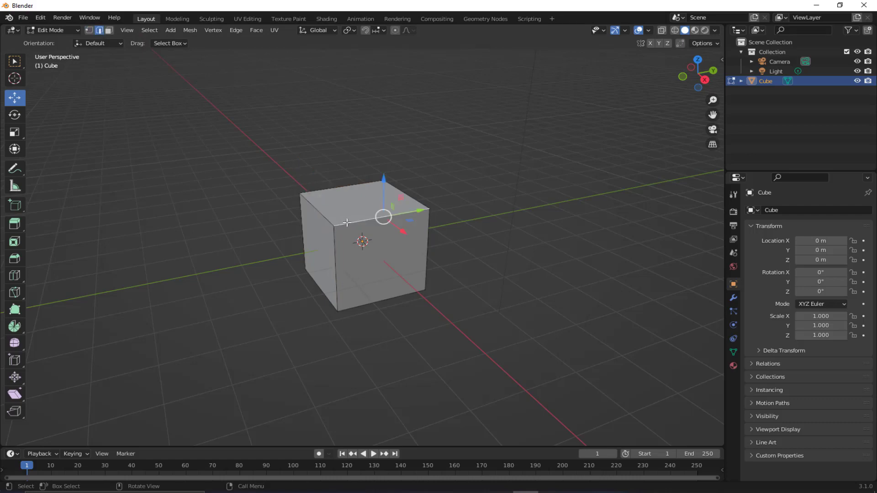
Lower the cube's top face along the Z axis in face select mode, flattening the cube into a thin slab
click(109, 30)
click(372, 207)
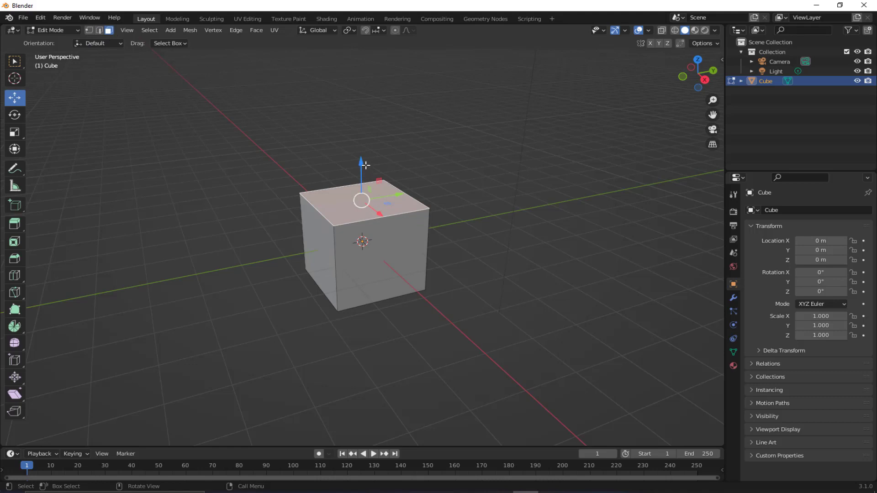
drag(365, 165, 370, 242)
mouse_move(383, 293)
mouse_down()
mouse_move(361, 255)
mouse_move(401, 297)
mouse_move(387, 287)
mouse_up()
Select all of the slab's faces and move them about -0.03 m along the global Y axis
click(363, 200)
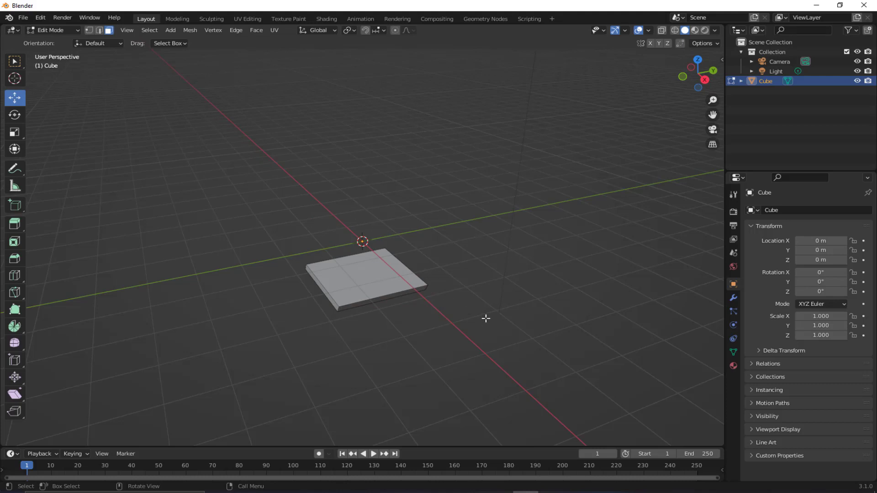
key(a)
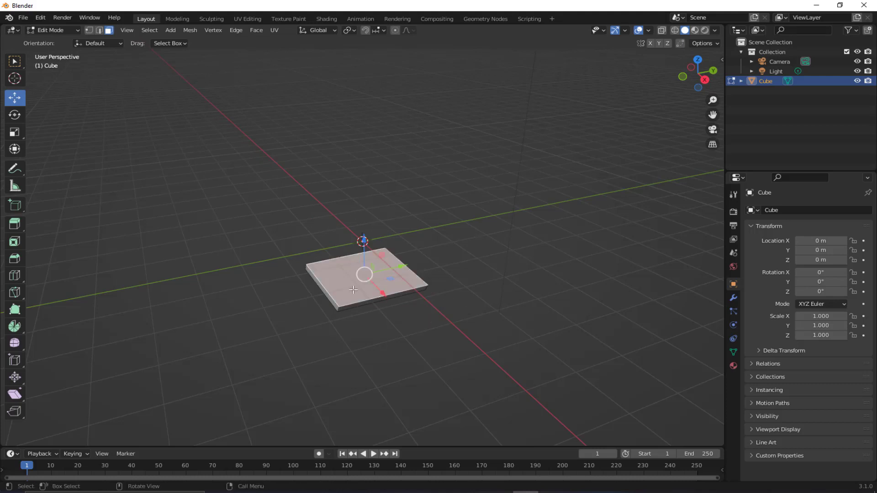
drag(401, 266, 413, 275)
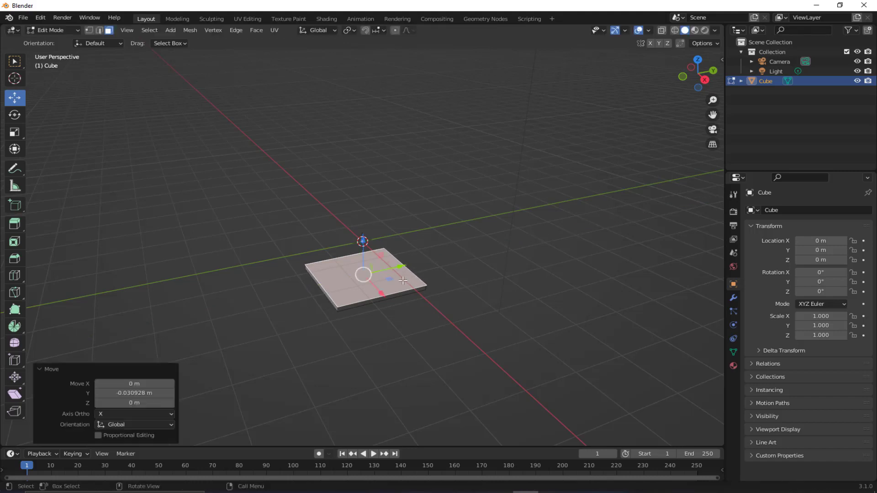
Examine the modifiers available for the cube without adding one, and return to its object properties
click(734, 298)
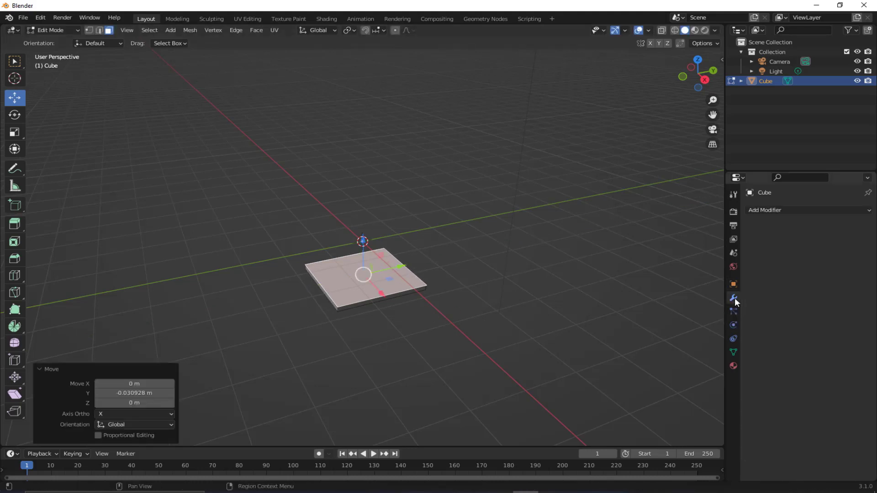
click(866, 211)
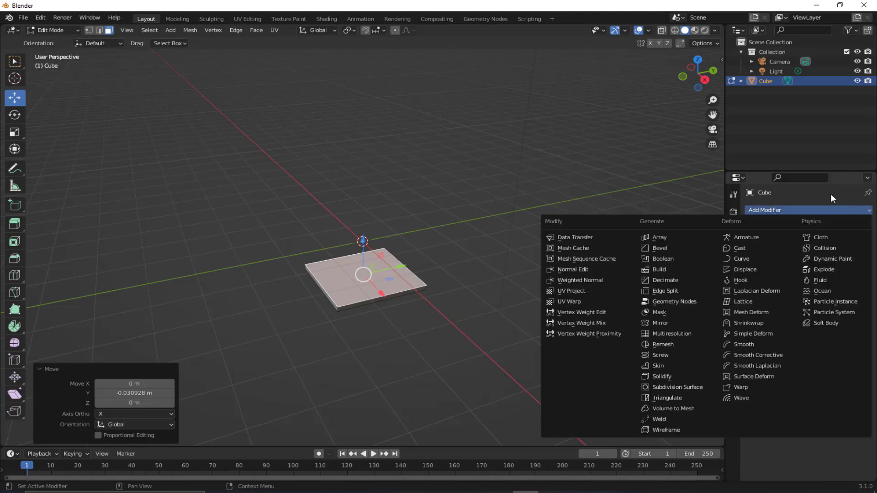
key(Escape)
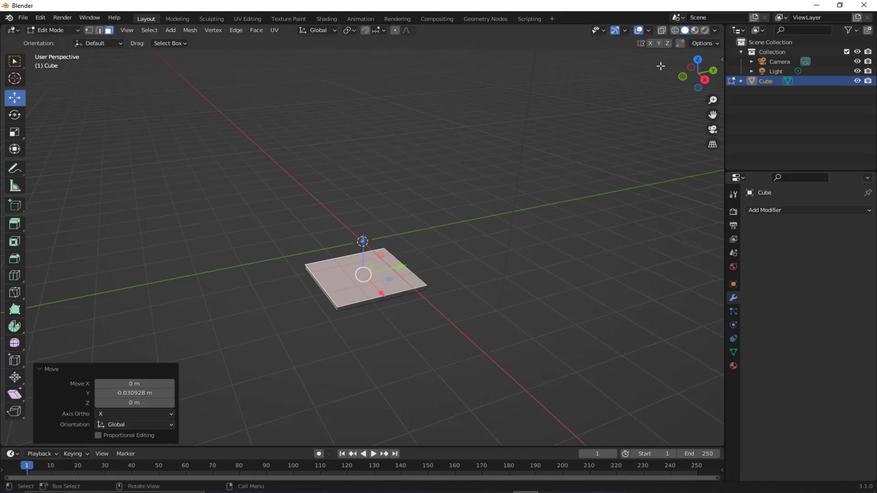
click(734, 194)
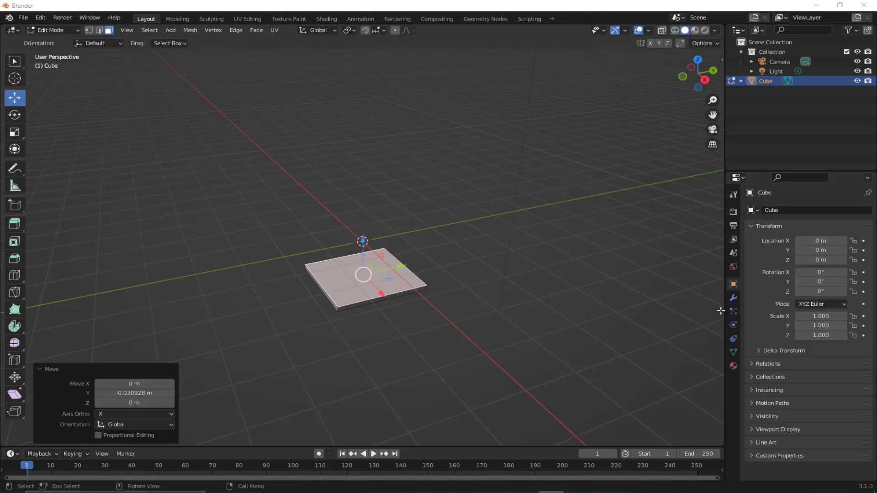
Create a new material for the cube and set its base color to blue
click(733, 367)
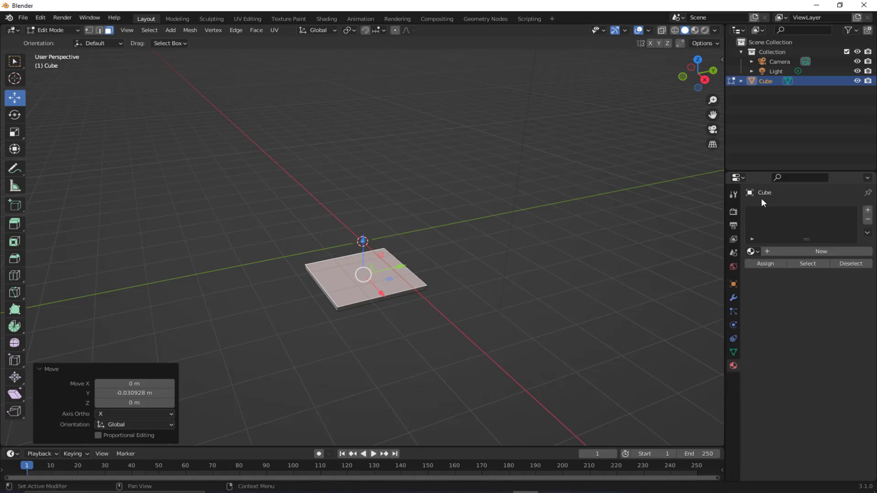
click(766, 251)
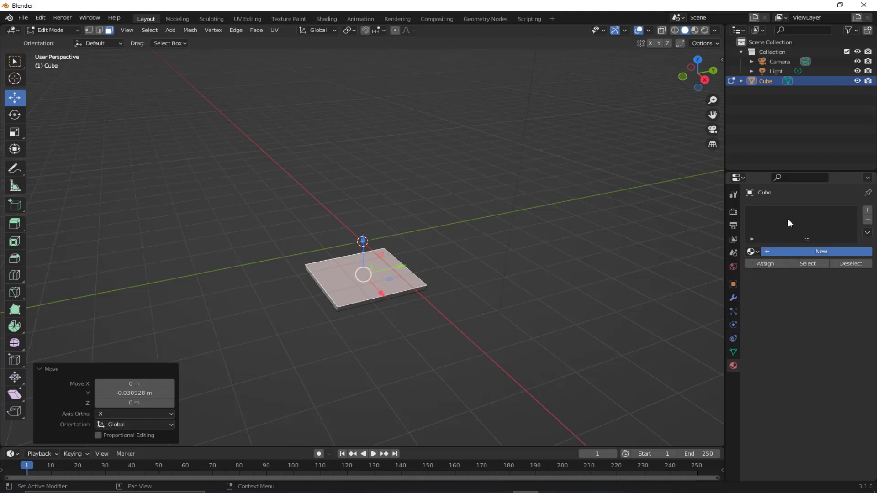
click(626, 237)
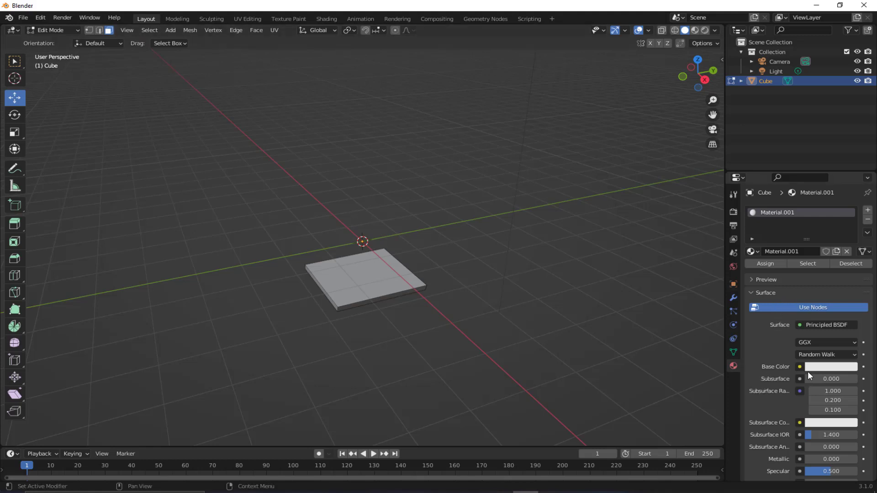
click(820, 368)
click(838, 245)
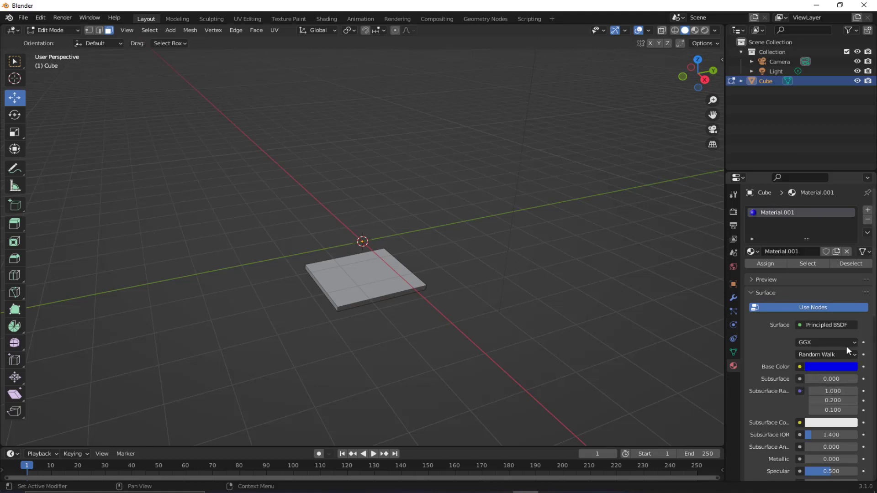
Compare the slab in Material Preview, Rendered and Solid viewport shading, ending in Solid
click(694, 30)
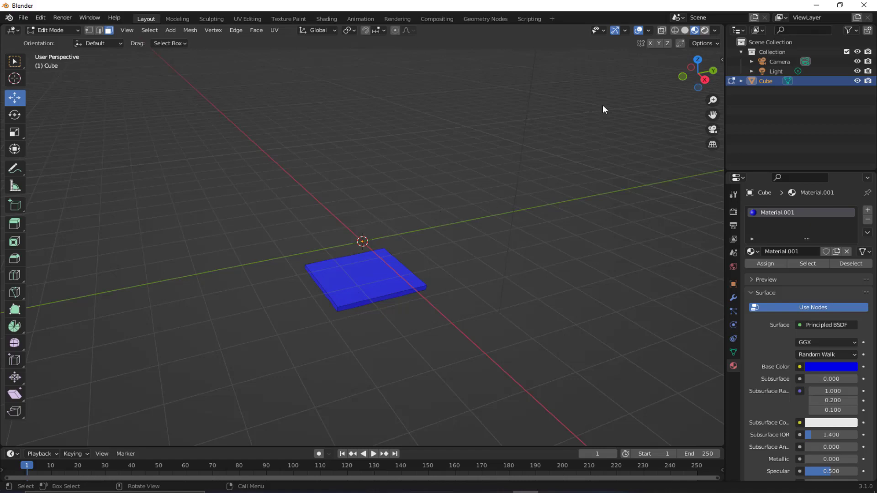
click(705, 30)
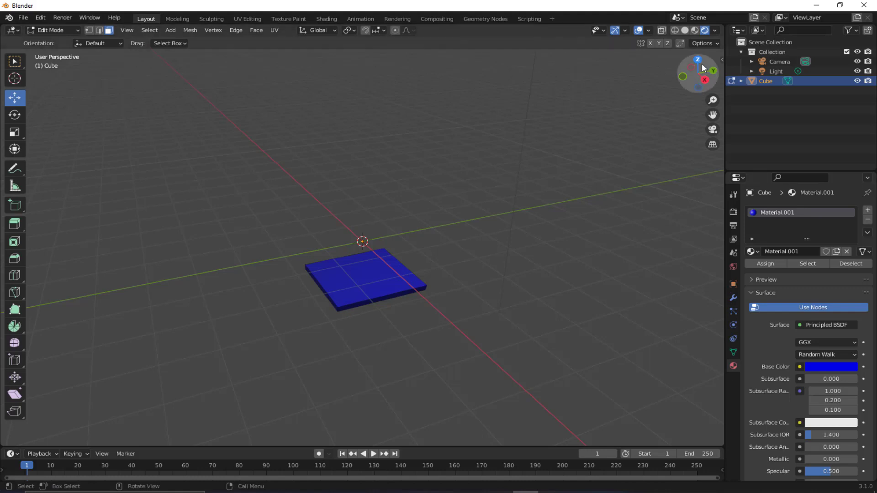
click(685, 31)
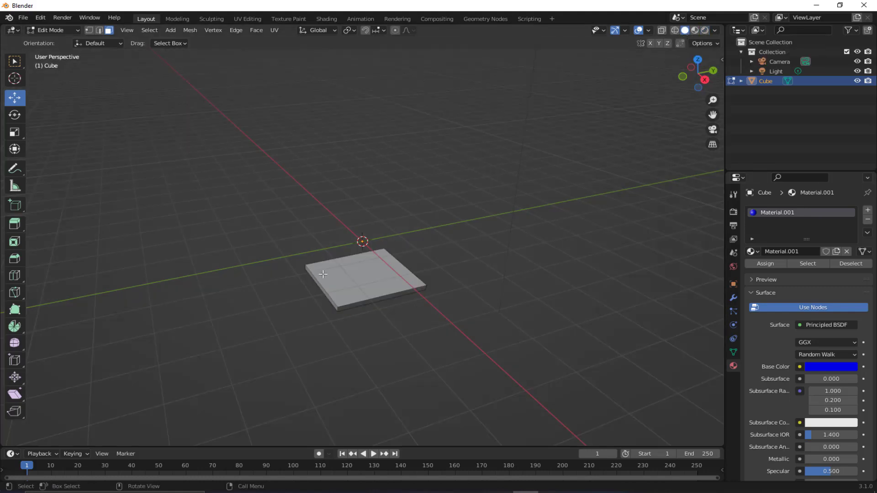
click(705, 32)
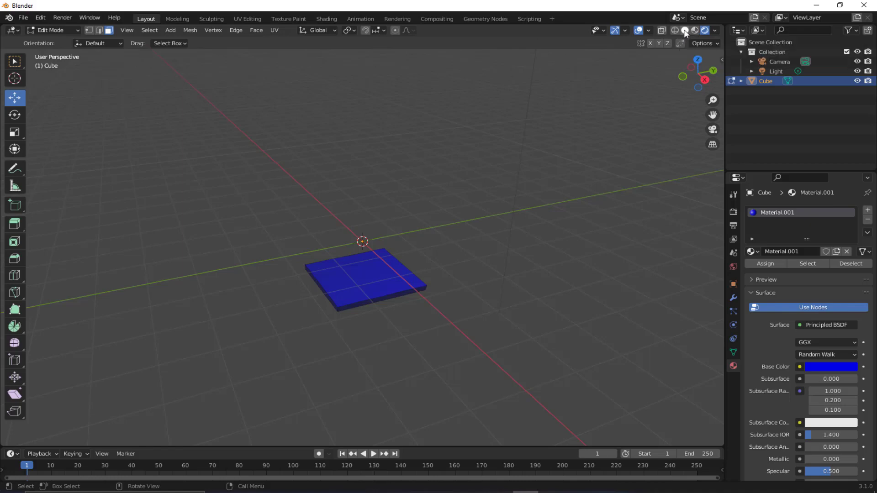
click(685, 31)
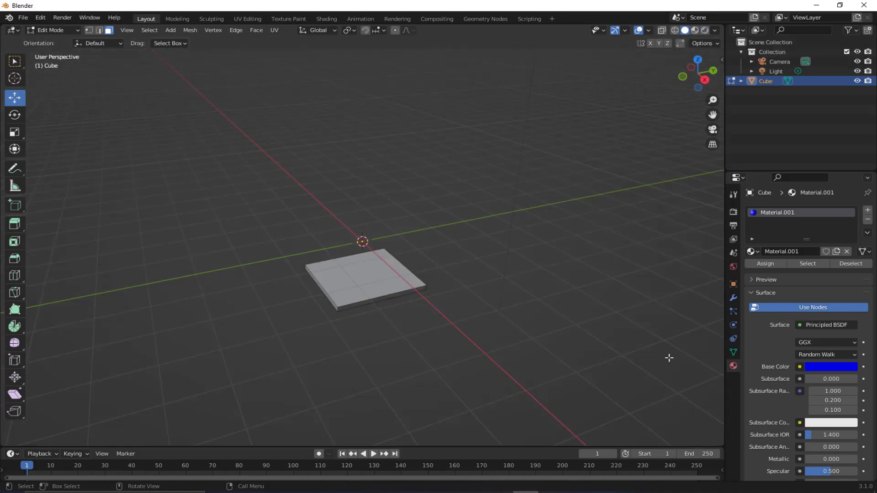